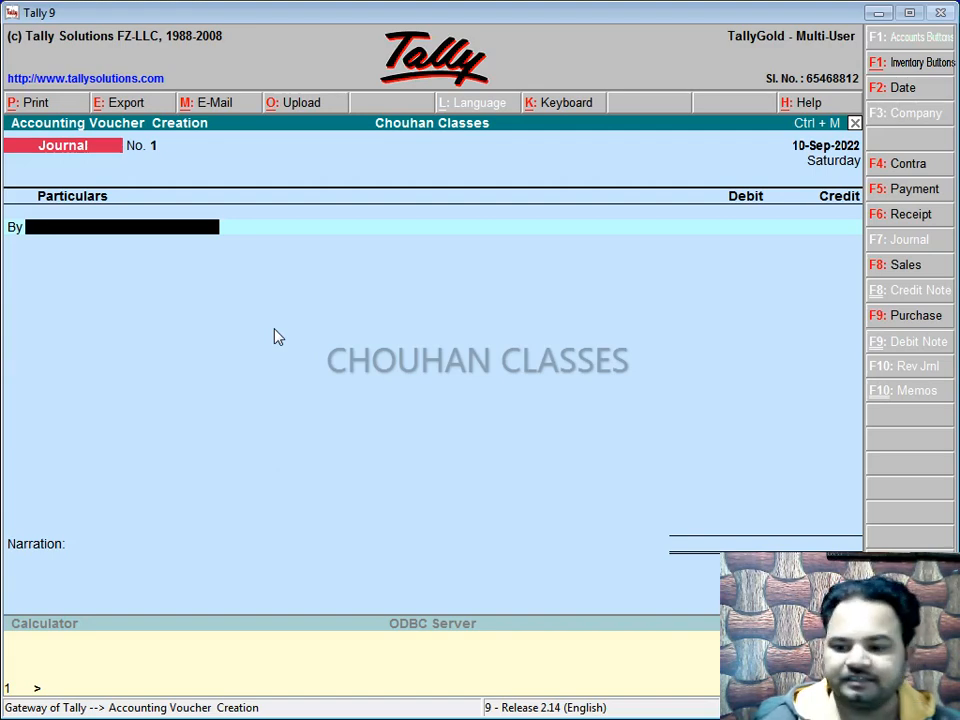
# Create a ledger in the person's name under Suspense A/c, leaving inventory values unaffected, for the journal's debit line
pyautogui.hotkey('alt', 'c')
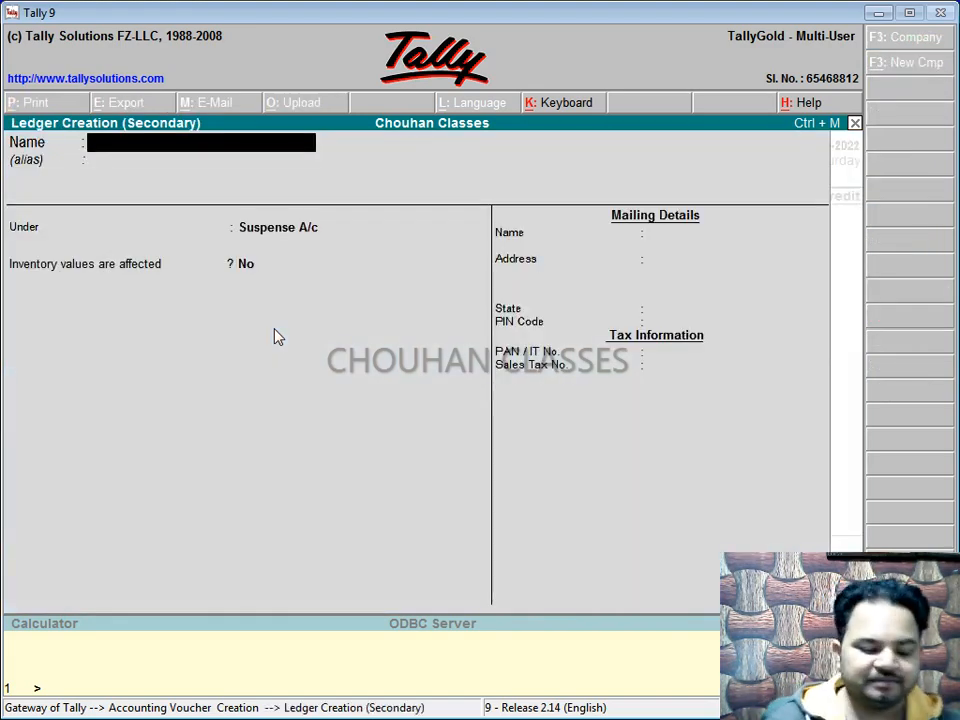
pyautogui.write('Geeta')
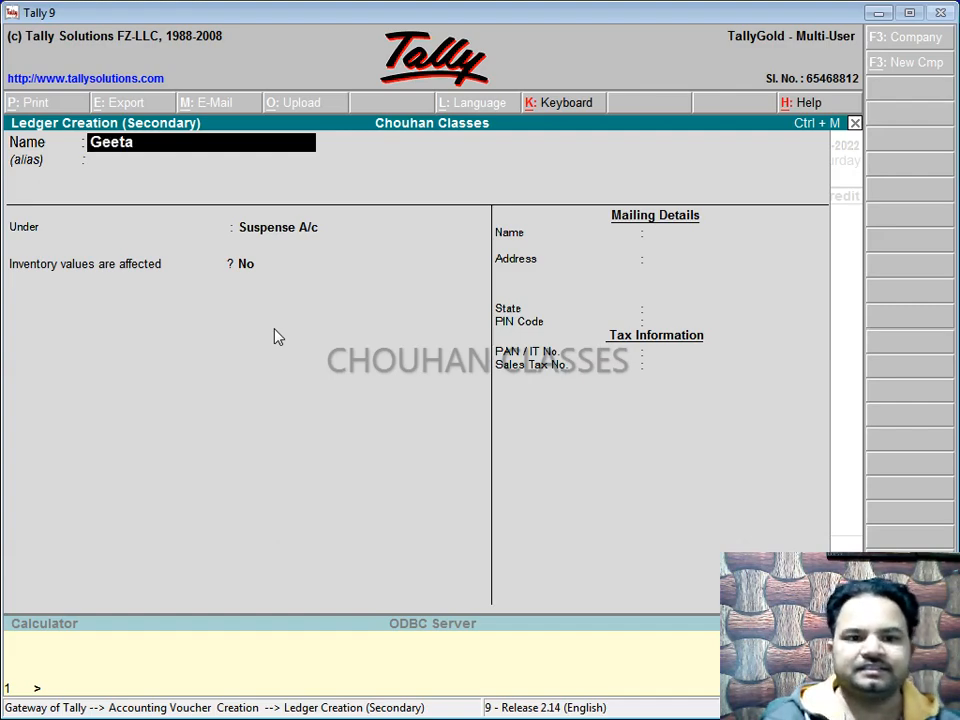
pyautogui.press('Return')
pyautogui.press('Return')
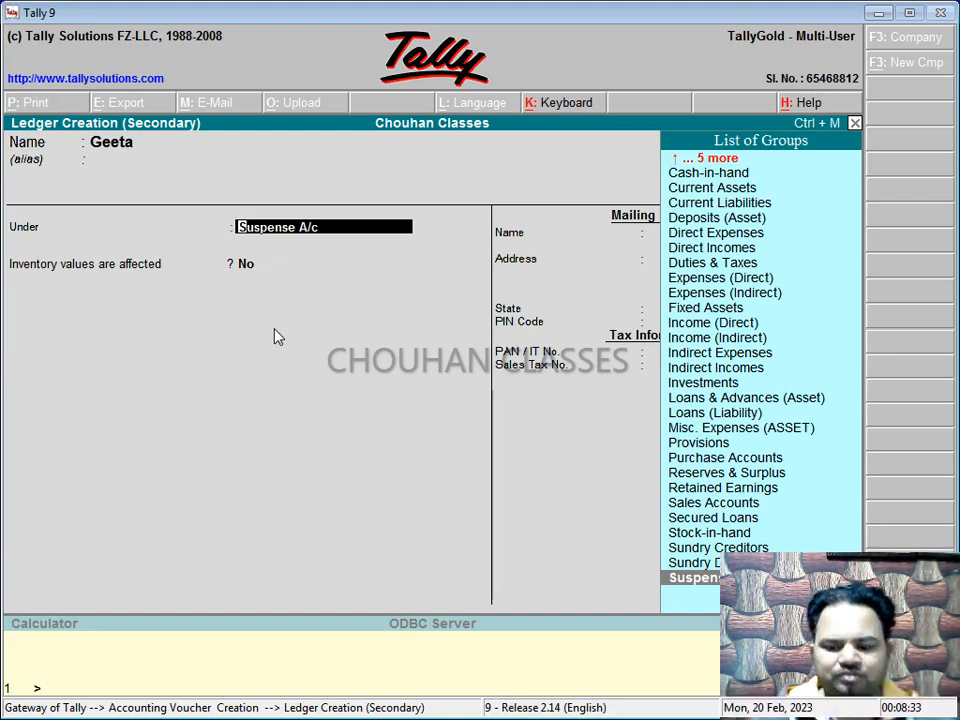
pyautogui.press('Return')
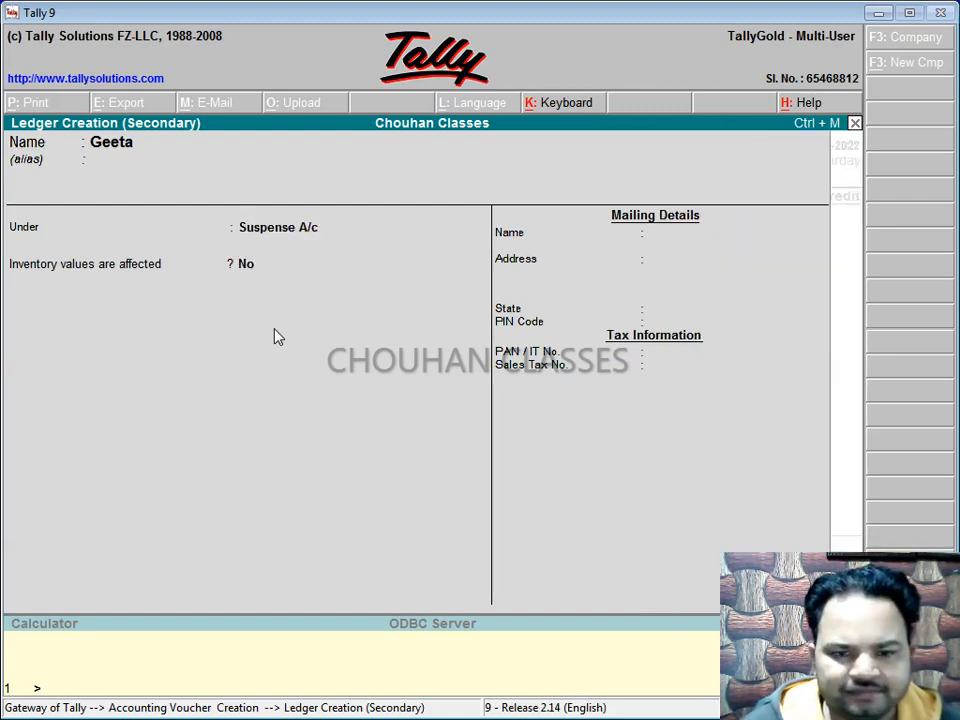
pyautogui.hotkey('ctrl', 'a')
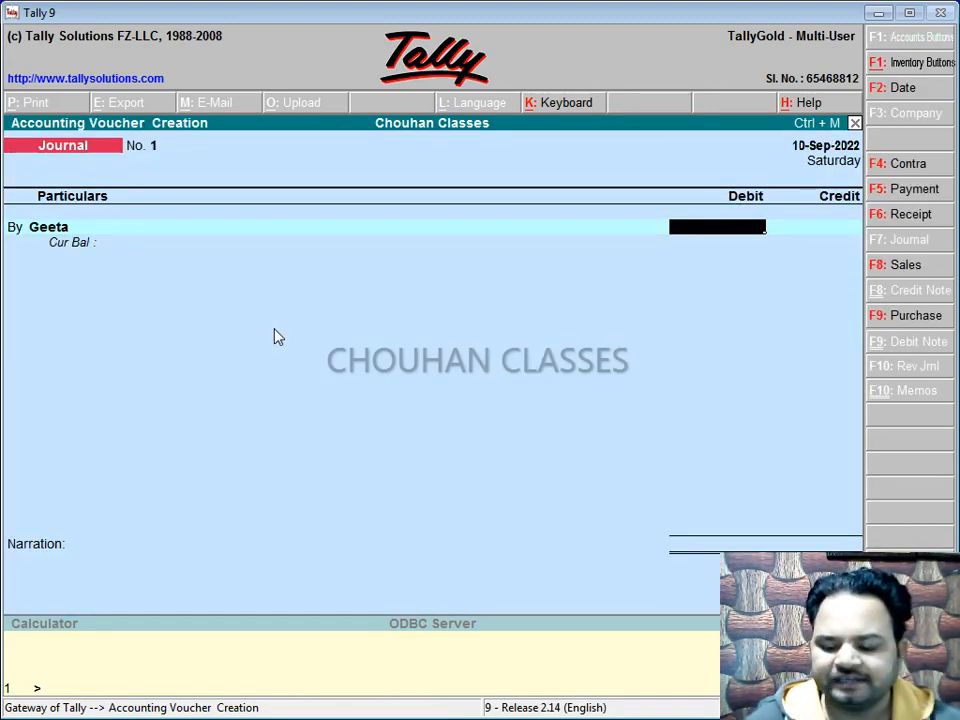
# Debit the new personal ledger 1,500 and begin the journal's credit line
pyautogui.write('1500')
pyautogui.press('Return')
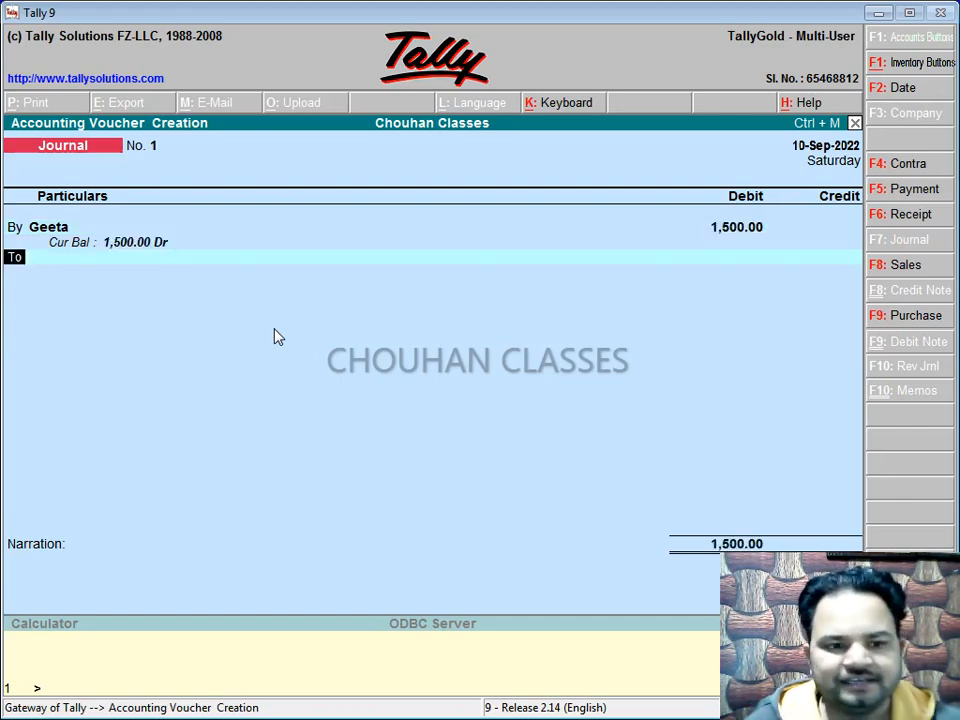
pyautogui.press('Return')
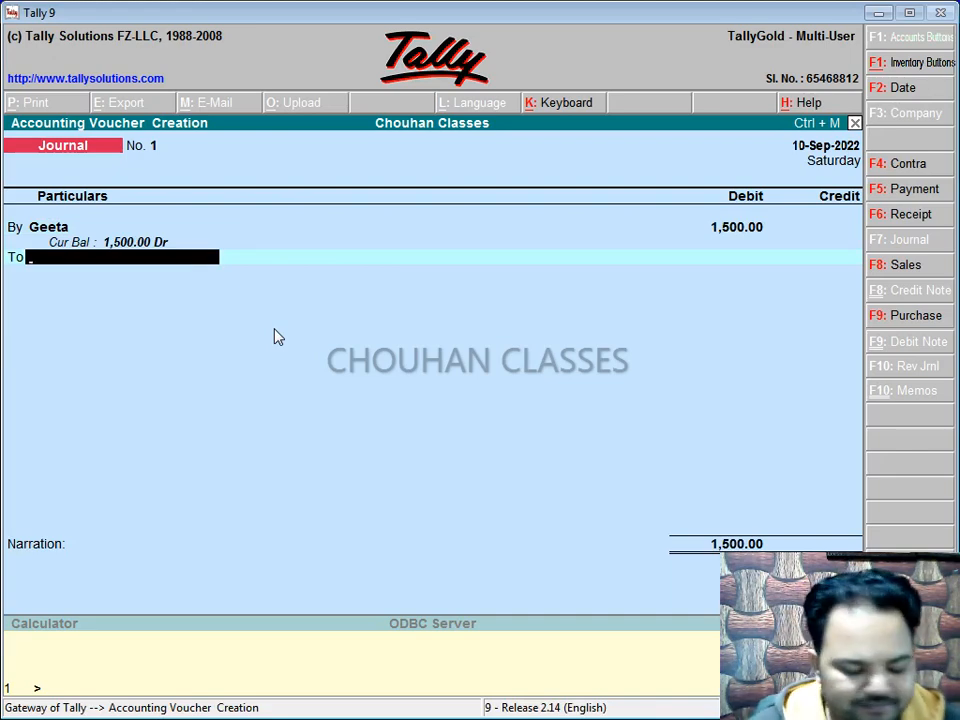
# Create the ledger Abc under Suspense A/c and credit it 1,500 in the journal, leaving the narration empty
pyautogui.hotkey('alt', 'c')
pyautogui.write('A')
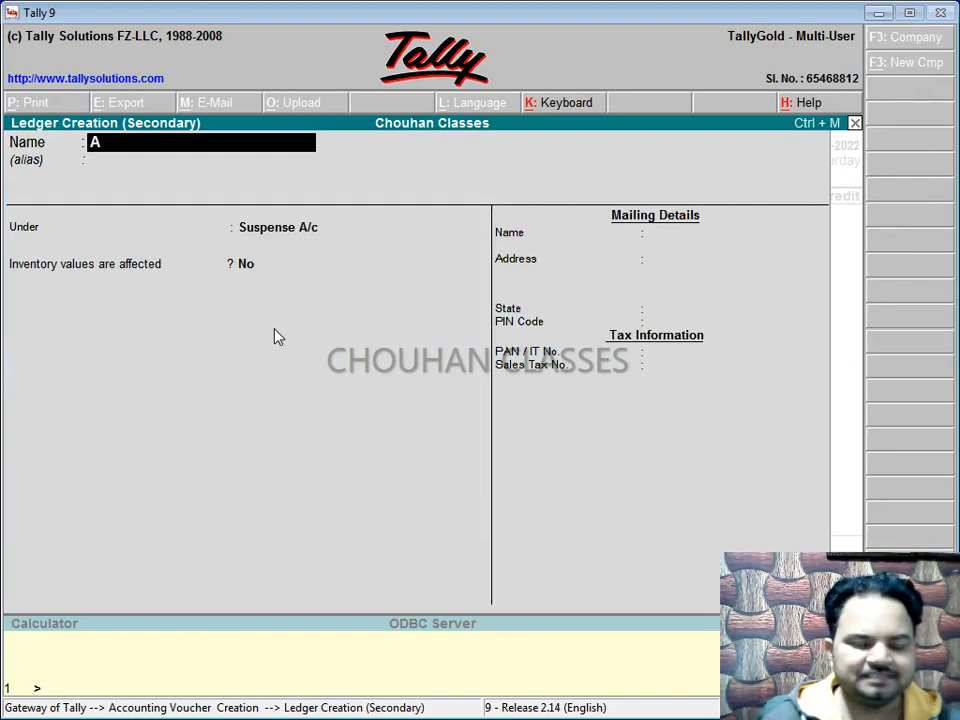
pyautogui.write('bc')
pyautogui.press('Return')
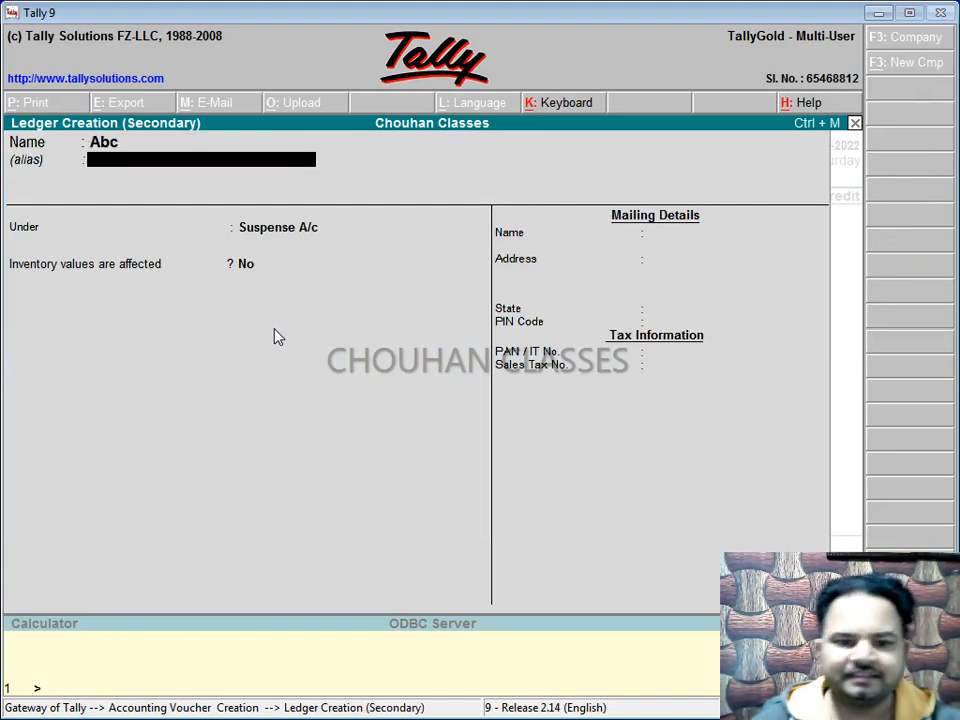
pyautogui.press('Return')
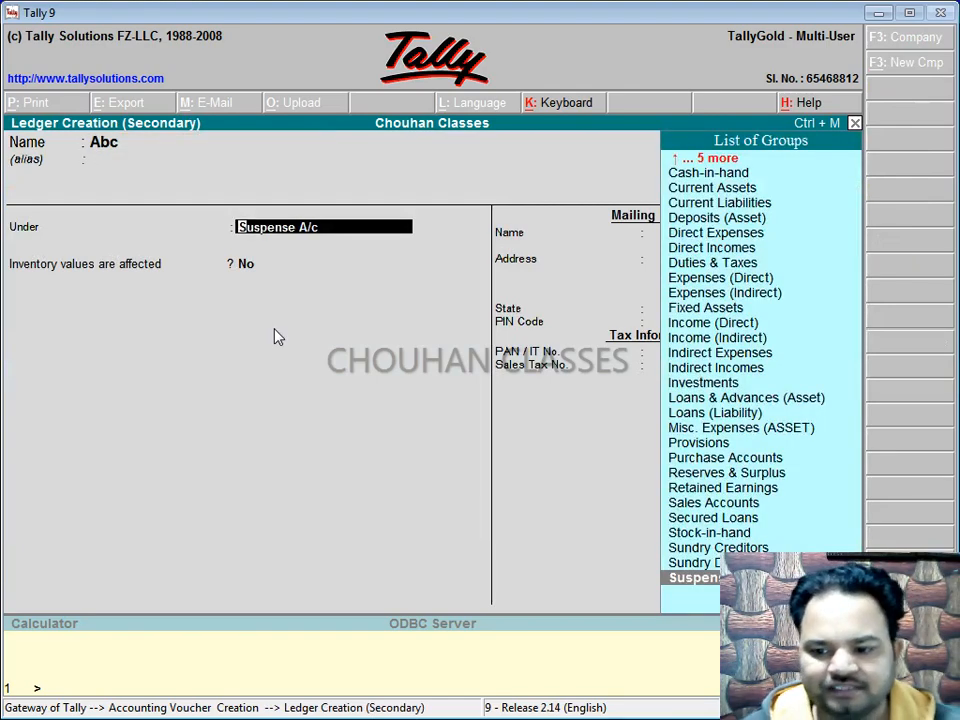
pyautogui.press('Return')
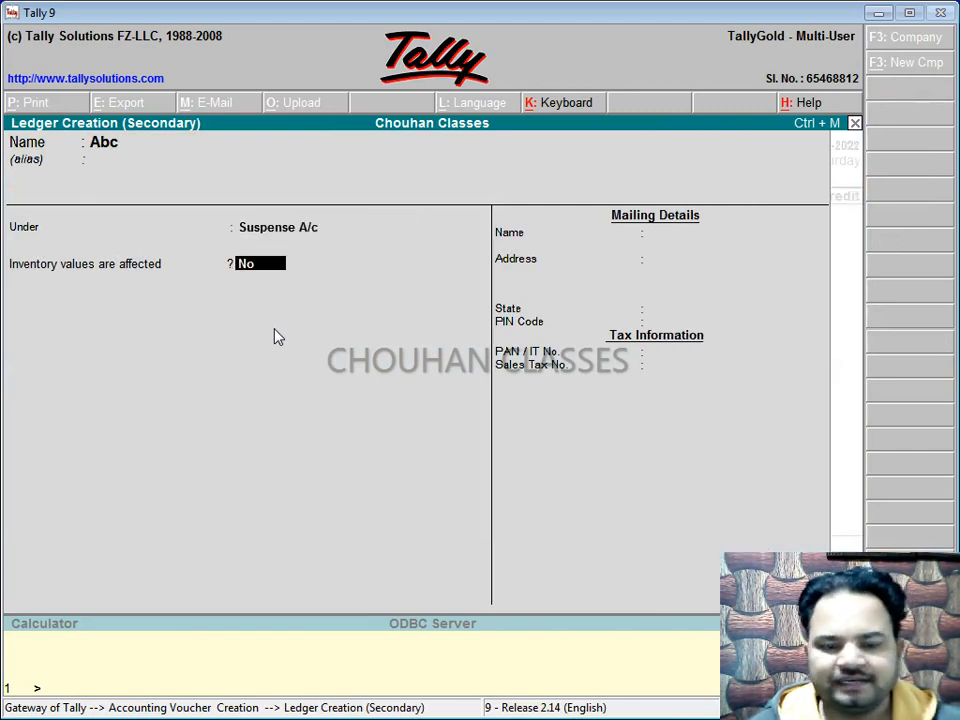
pyautogui.press('Return')
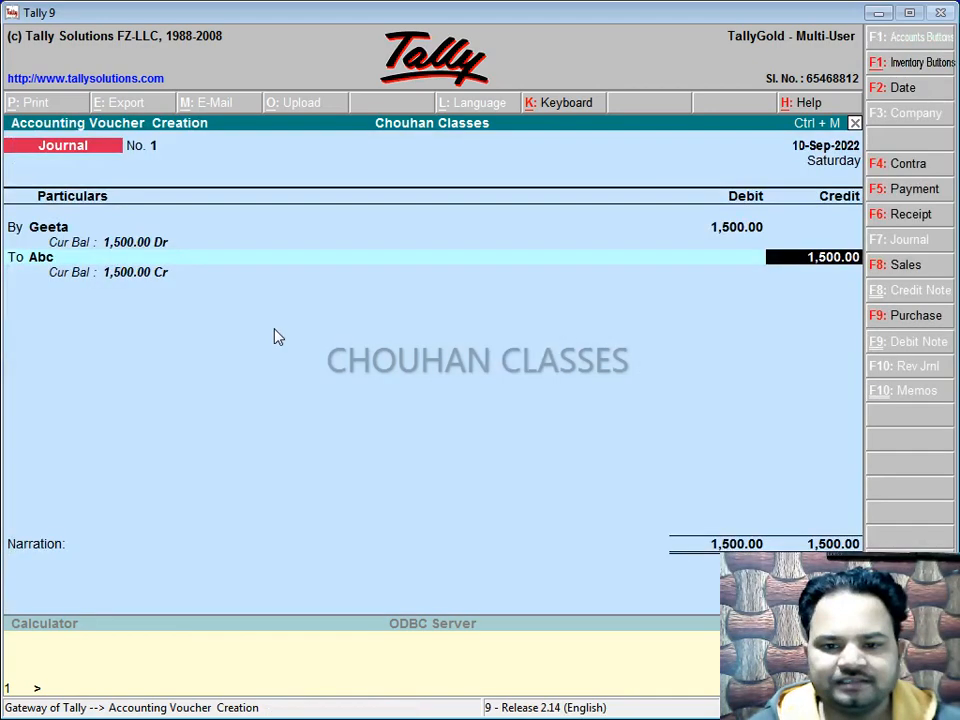
pyautogui.press('Return')
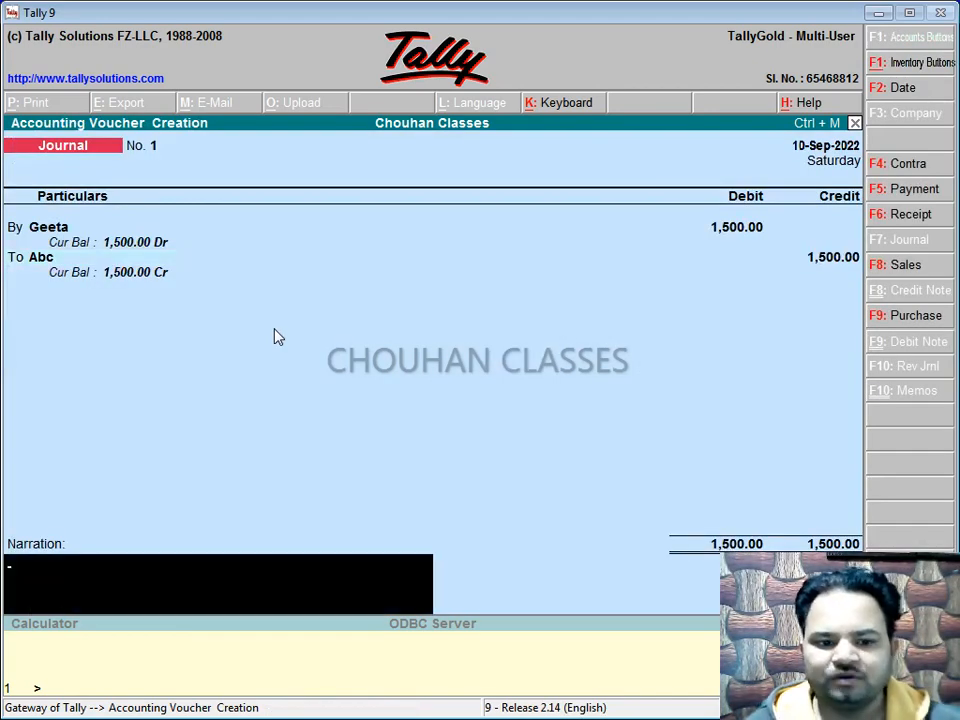
pyautogui.press('BackSpace')
pyautogui.press('Return')
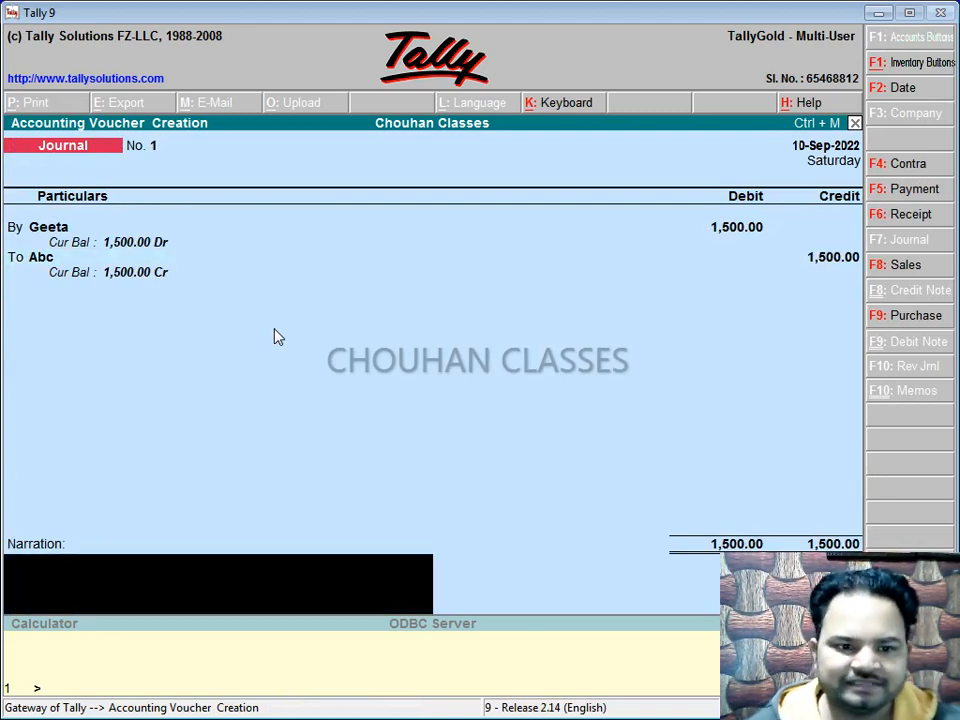
# Set the journal voucher's date to 01-5-2022
pyautogui.press('F2')
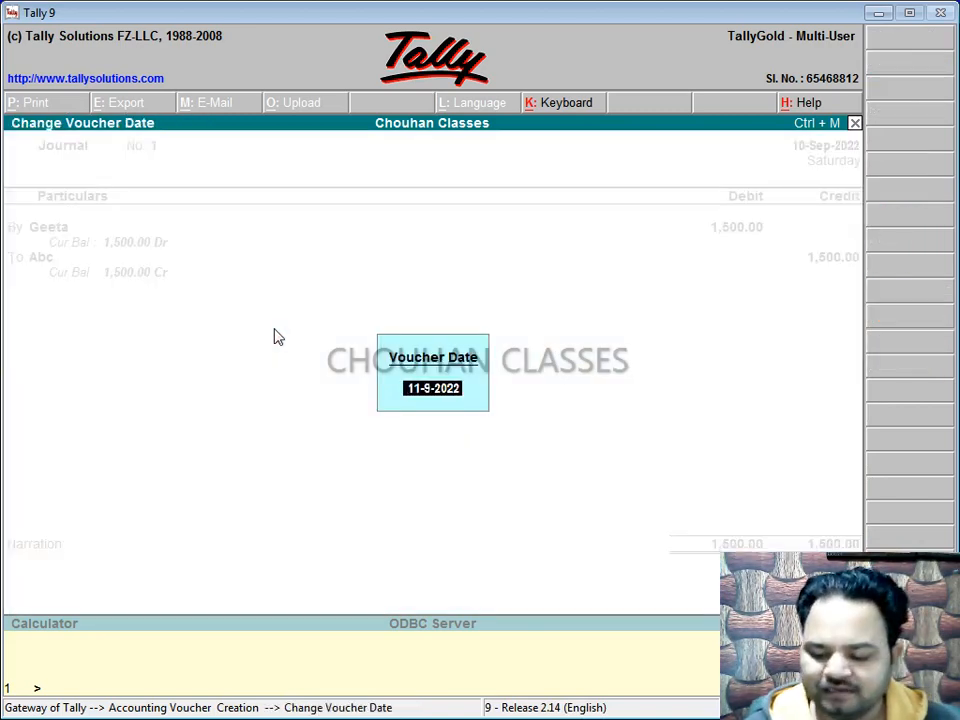
pyautogui.write('01-5')
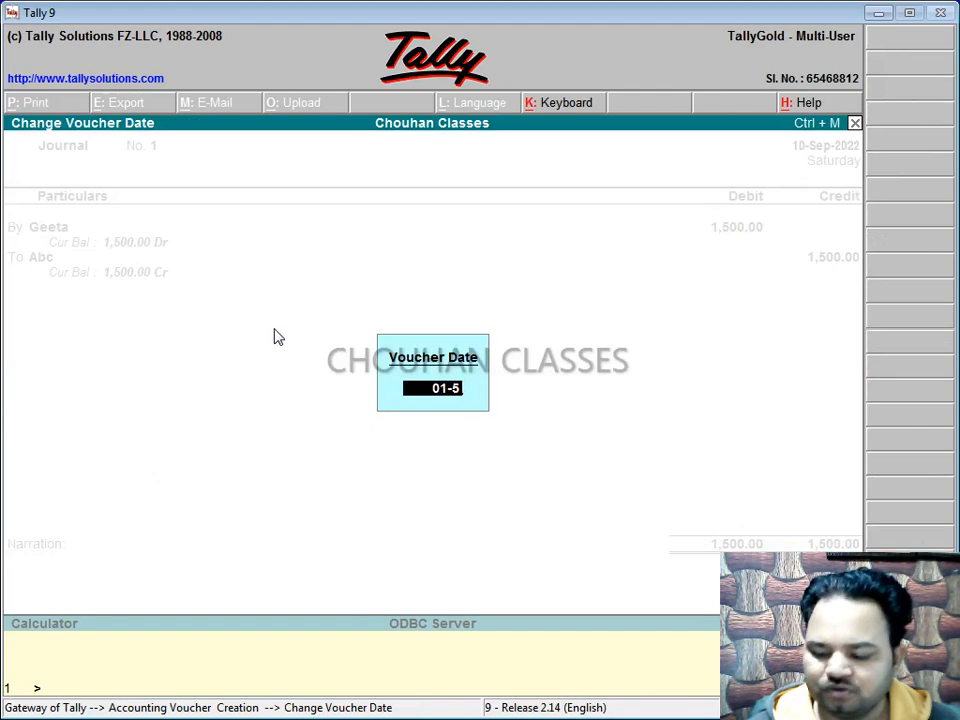
pyautogui.write('-2022')
pyautogui.press('Return')
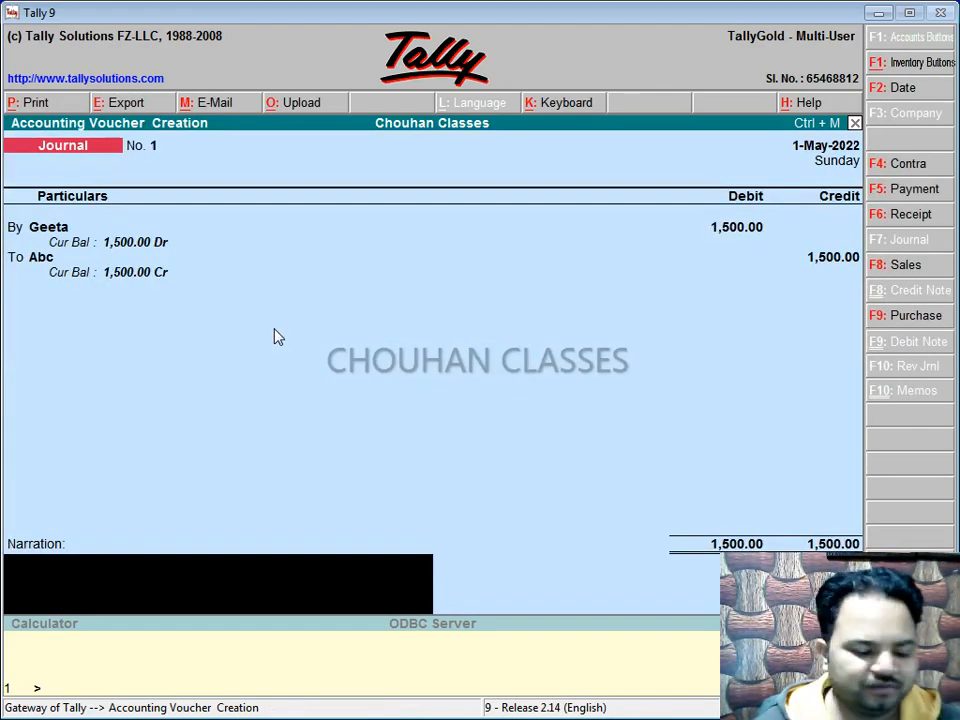
# Set the voucher date to 2-5-2022 and save the journal voucher without a narration
pyautogui.press('F2')
pyautogui.write('2-5-')
pyautogui.write('2022')
pyautogui.press('Return')
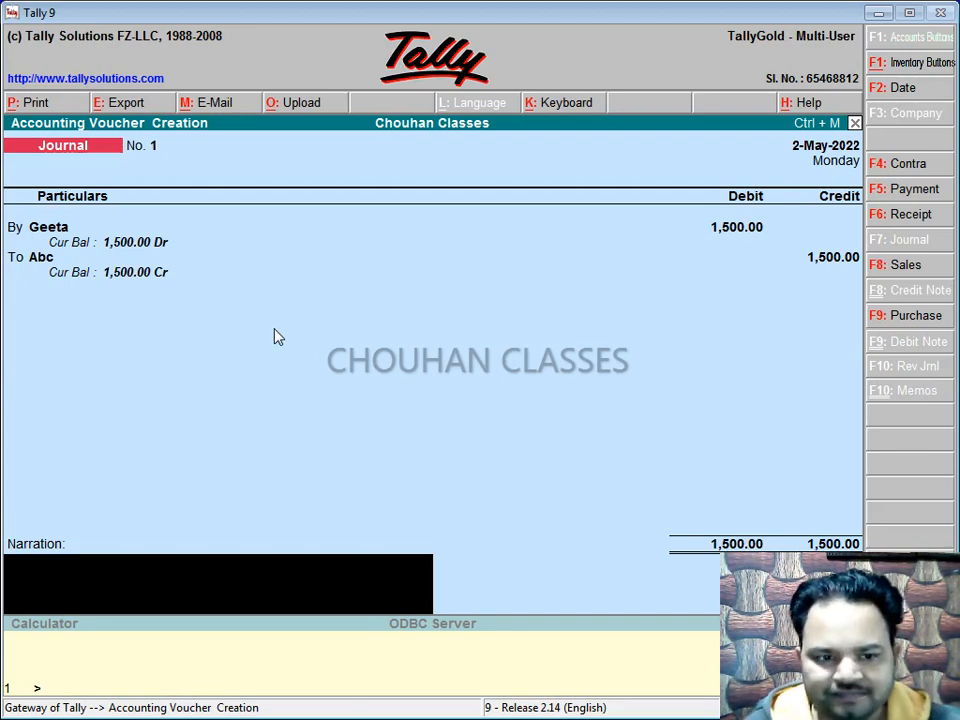
pyautogui.press('Return')
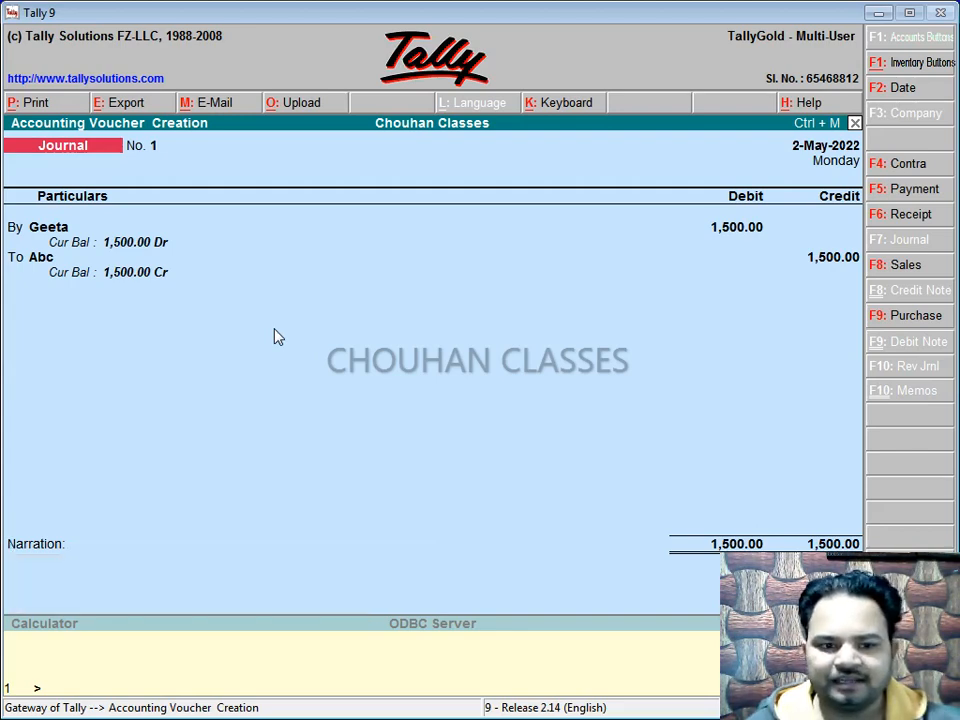
pyautogui.press('Return')
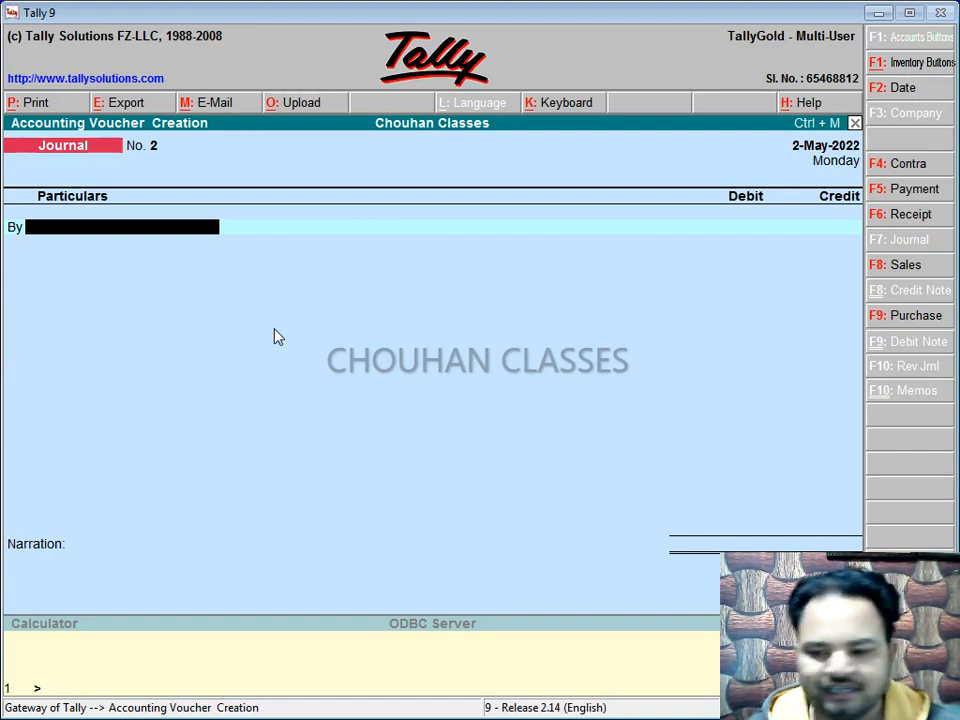
# Leave voucher entry and bring up the Account Books reports
pyautogui.press('Escape')
pyautogui.press('Escape')
pyautogui.press('Escape')
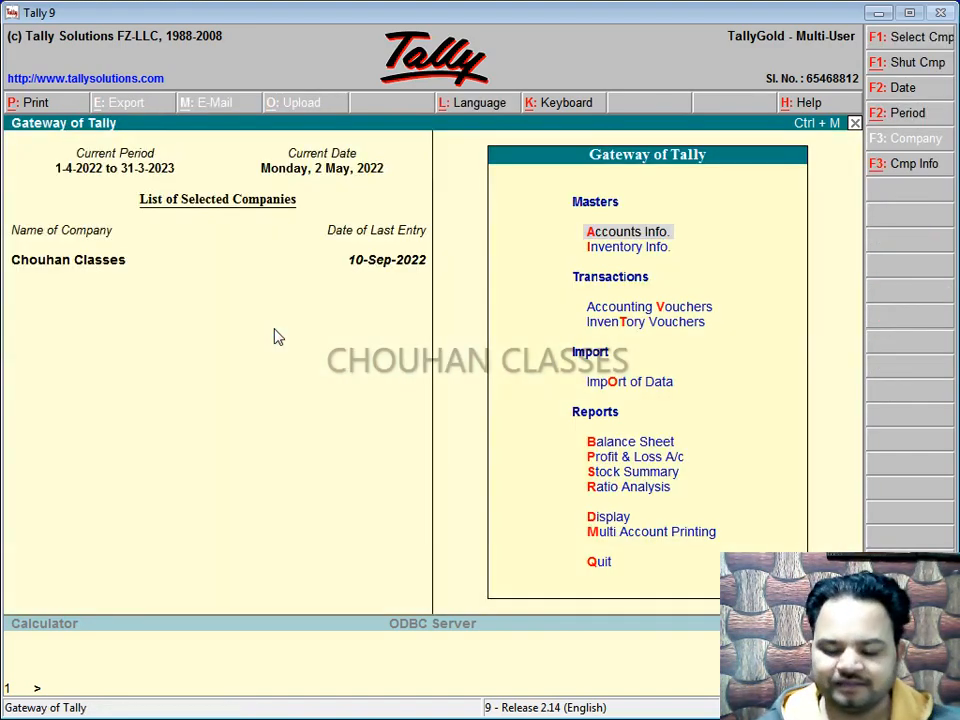
pyautogui.press('Down')
pyautogui.press('Down')
pyautogui.press('Down')
pyautogui.press('Down')
pyautogui.press('Down')
pyautogui.press('Down')
pyautogui.press('Down')
pyautogui.press('Down')
pyautogui.press('Down')
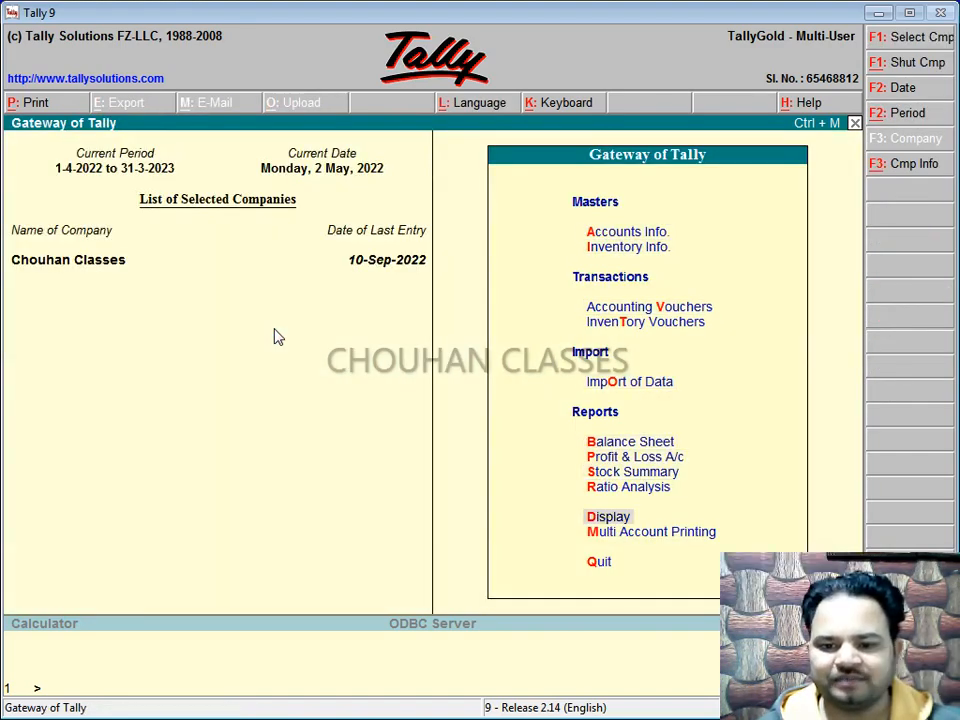
pyautogui.press('Return')
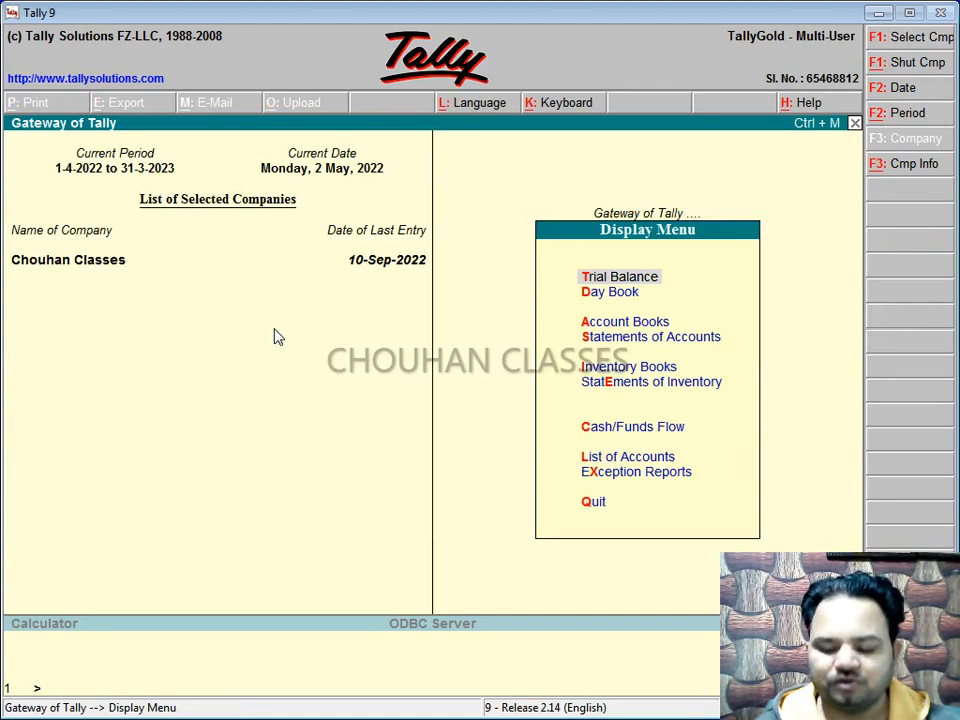
pyautogui.press('Down')
pyautogui.press('Down')
pyautogui.press('Return')
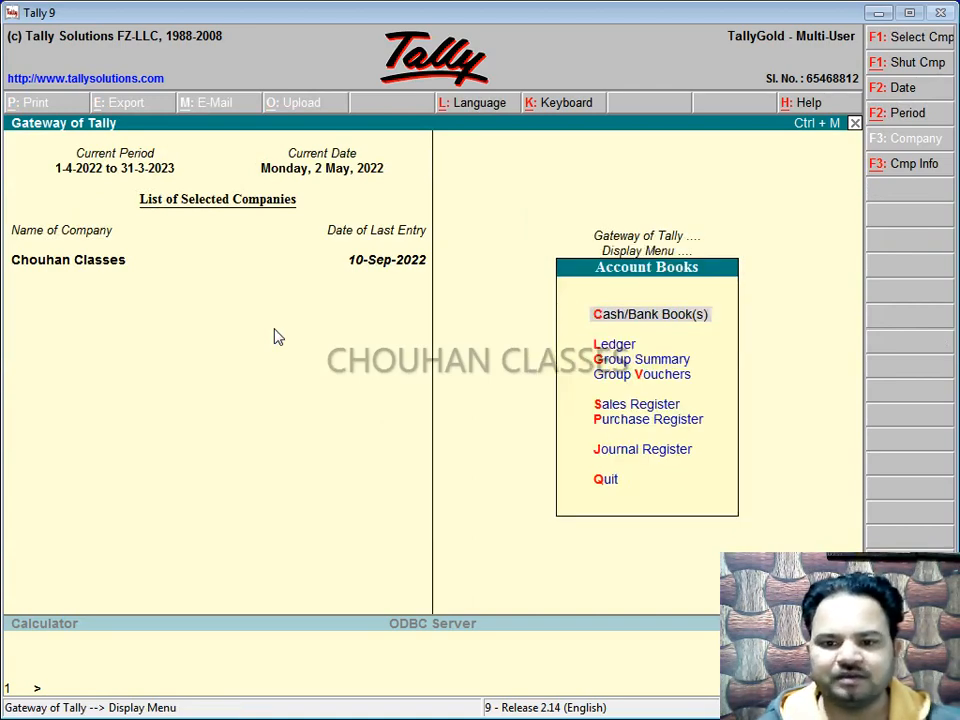
# View the ledger vouchers recorded for the Abc ledger
pyautogui.press('Down')
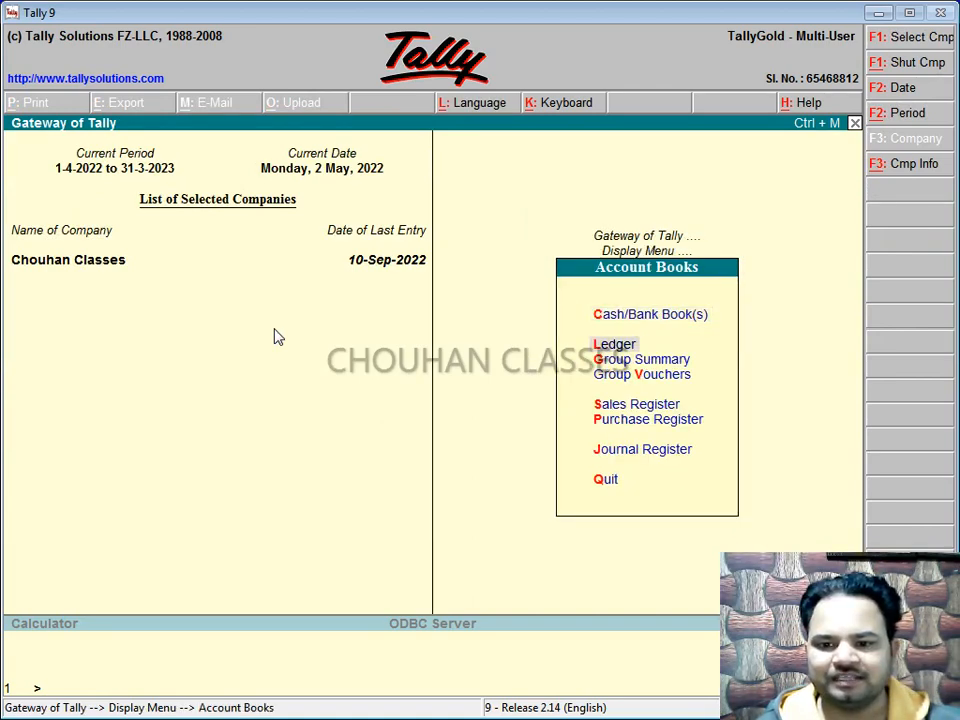
pyautogui.press('Return')
pyautogui.press('Down')
pyautogui.press('Down')
pyautogui.press('Down')
pyautogui.press('Down')
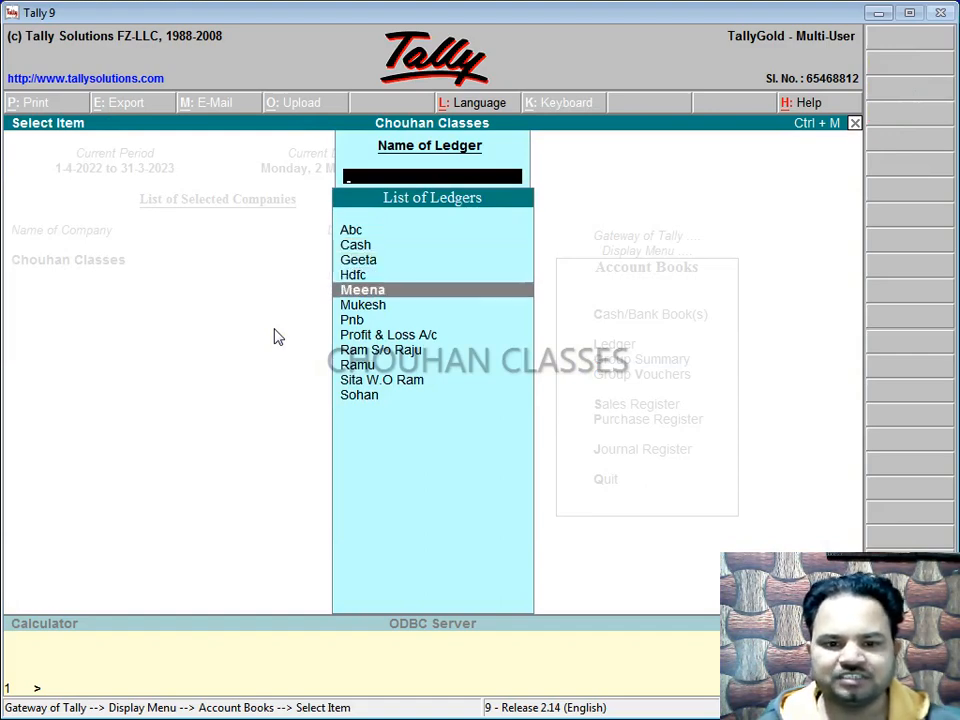
pyautogui.press('Up')
pyautogui.press('Up')
pyautogui.press('Up')
pyautogui.press('Up')
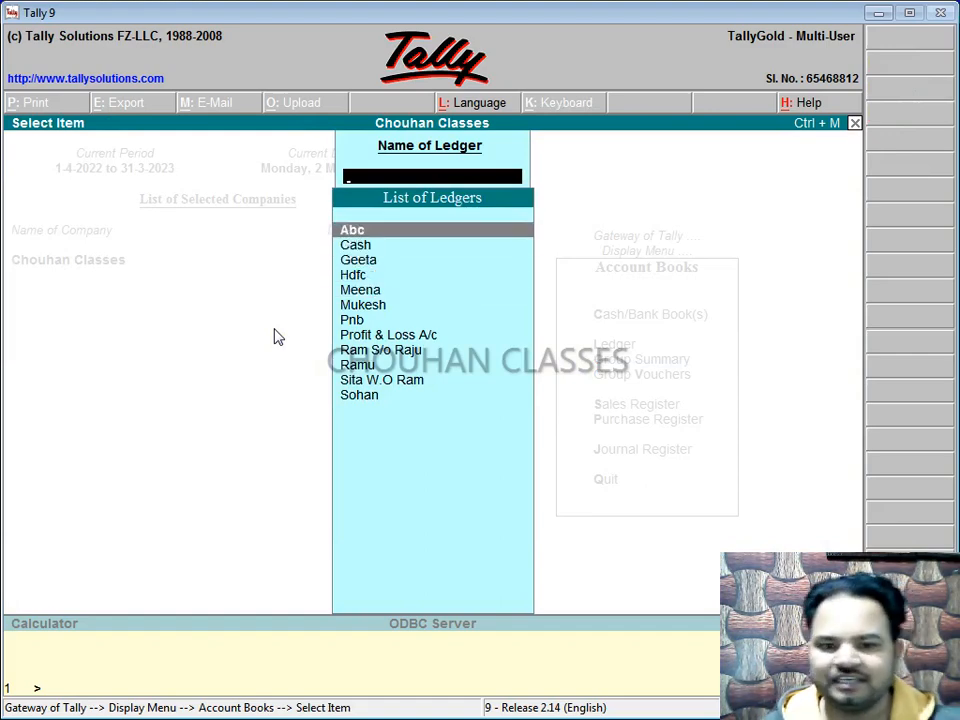
pyautogui.press('Return')
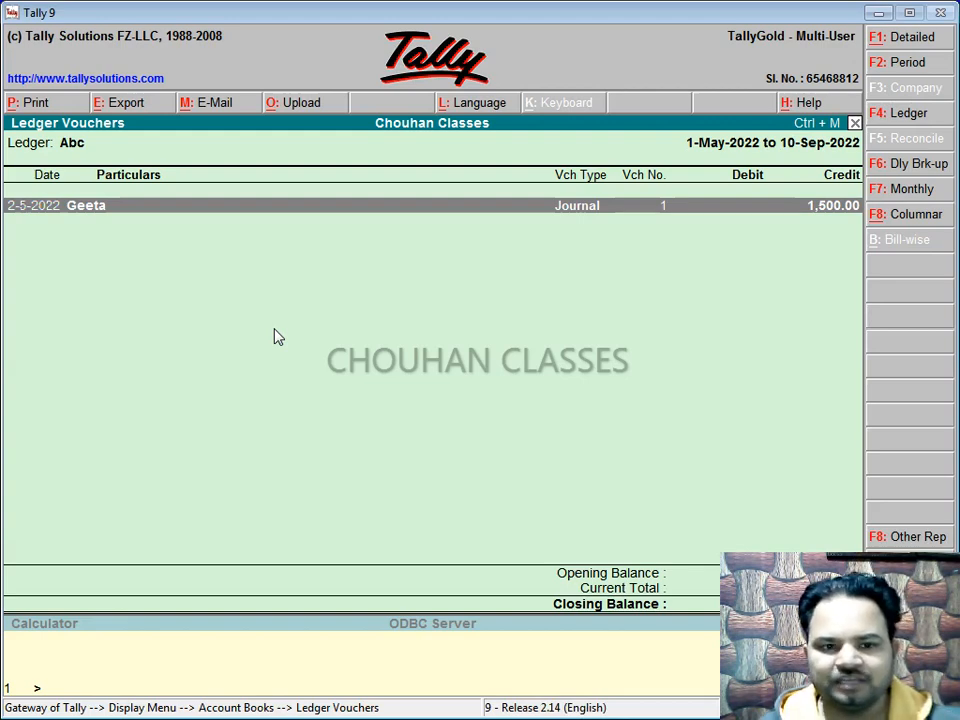
# Leave the Abc ledger report and return to accounting voucher entry for a second journal voucher
pyautogui.press('Escape')
pyautogui.press('Escape')
pyautogui.press('Escape')
pyautogui.press('Escape')
pyautogui.press('Escape')
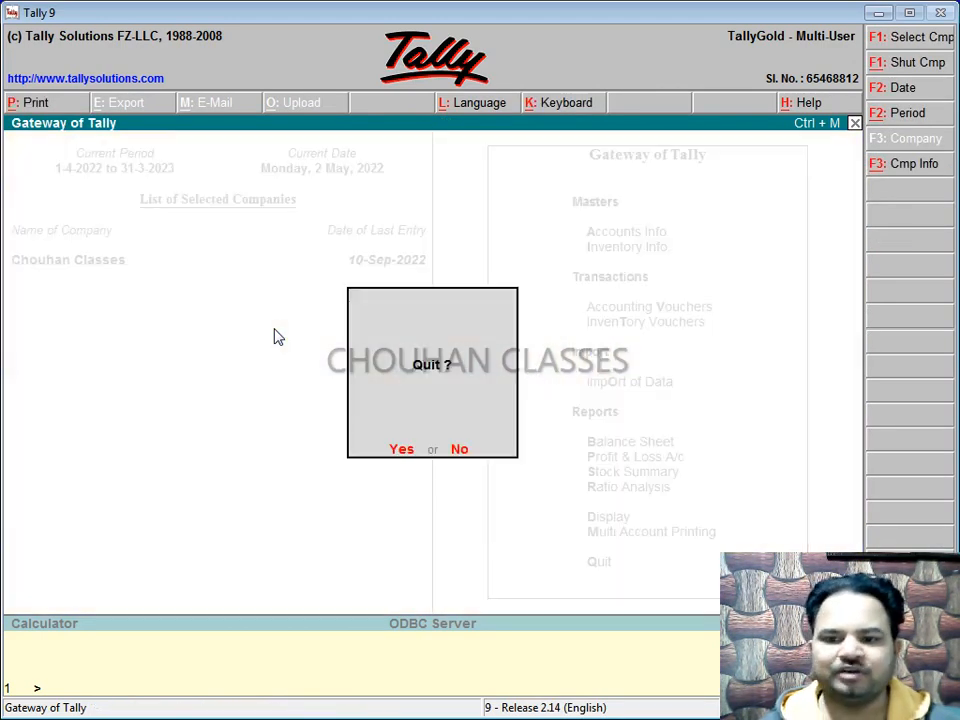
pyautogui.press('Escape')
pyautogui.press('Up')
pyautogui.press('Up')
pyautogui.press('Up')
pyautogui.press('Up')
pyautogui.press('Up')
pyautogui.press('Up')
pyautogui.press('Up')
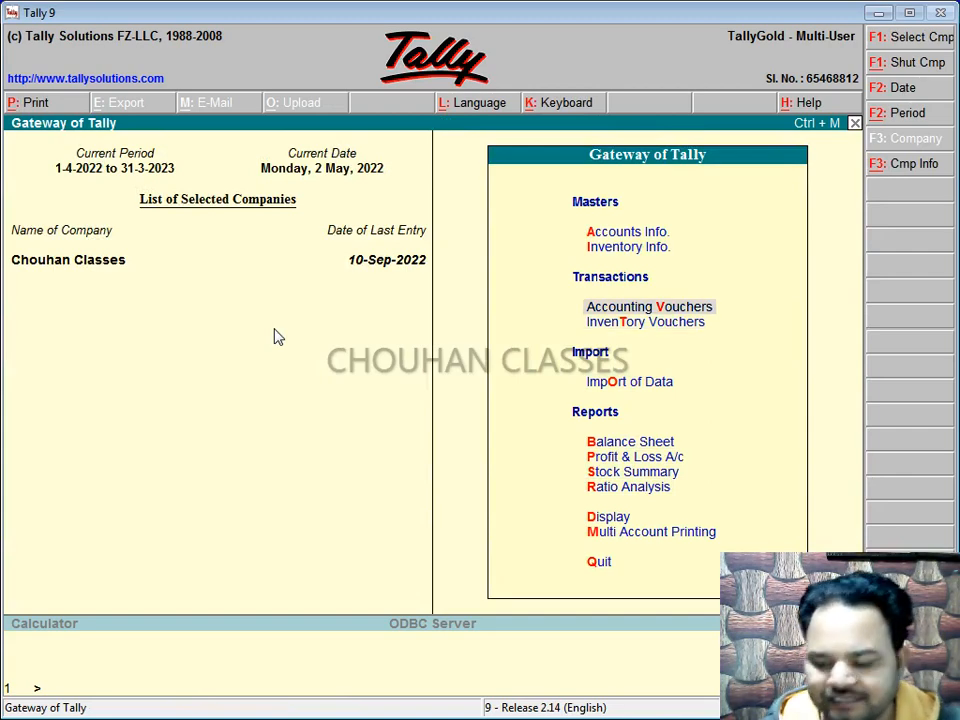
pyautogui.press('Return')
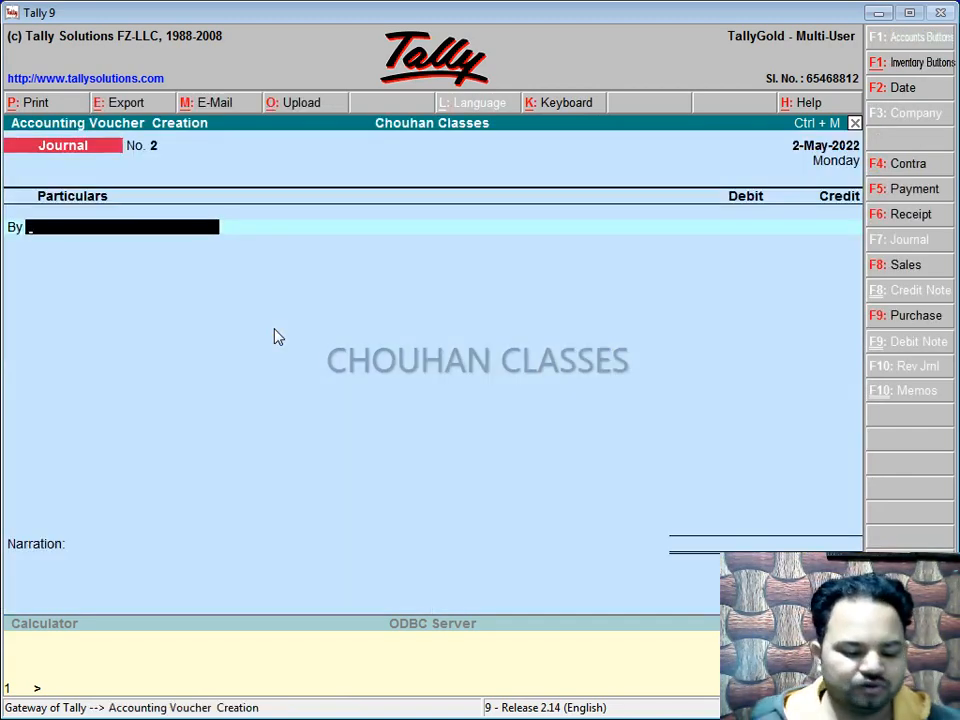
pyautogui.press('super')
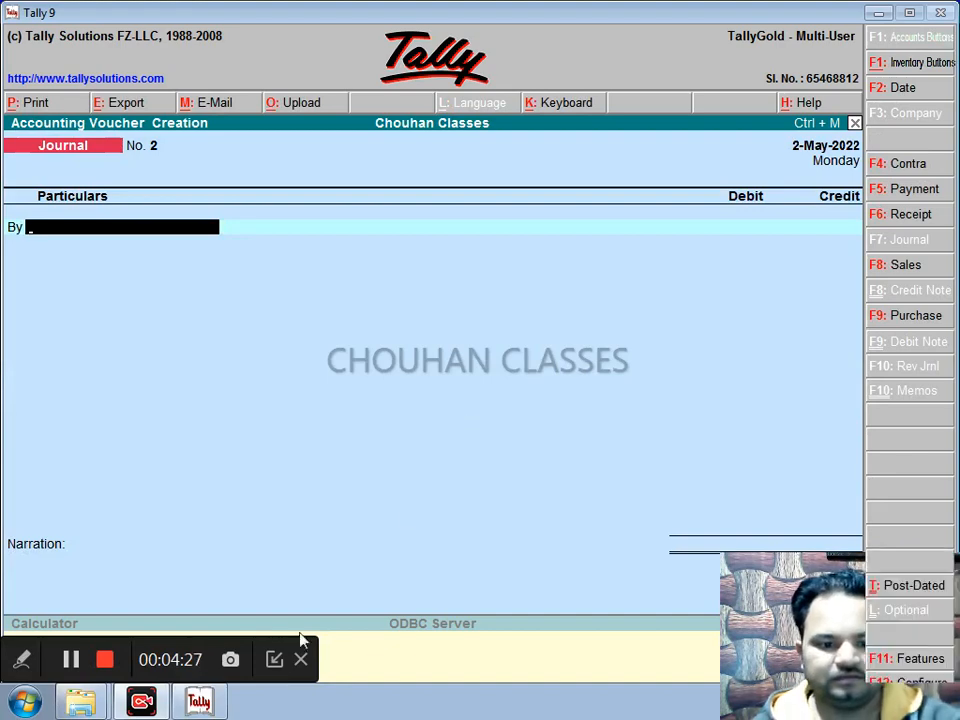
pyautogui.click(277, 660)
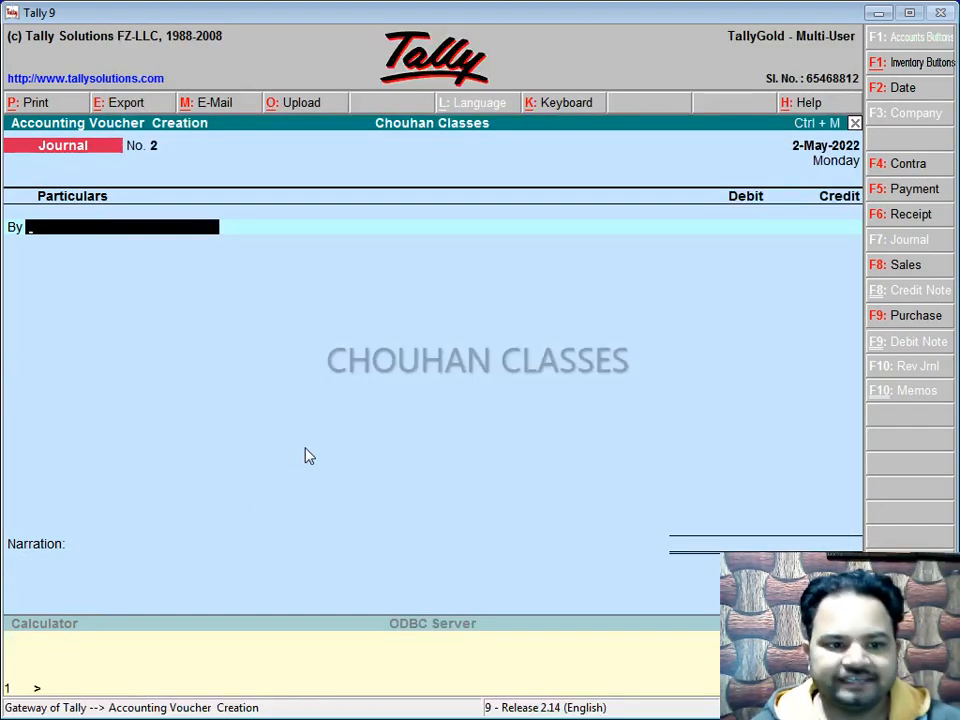
# Create a ledger in the first person's name under Suspense A/c and use it as the journal voucher's debit account
pyautogui.hotkey('alt', 'c')
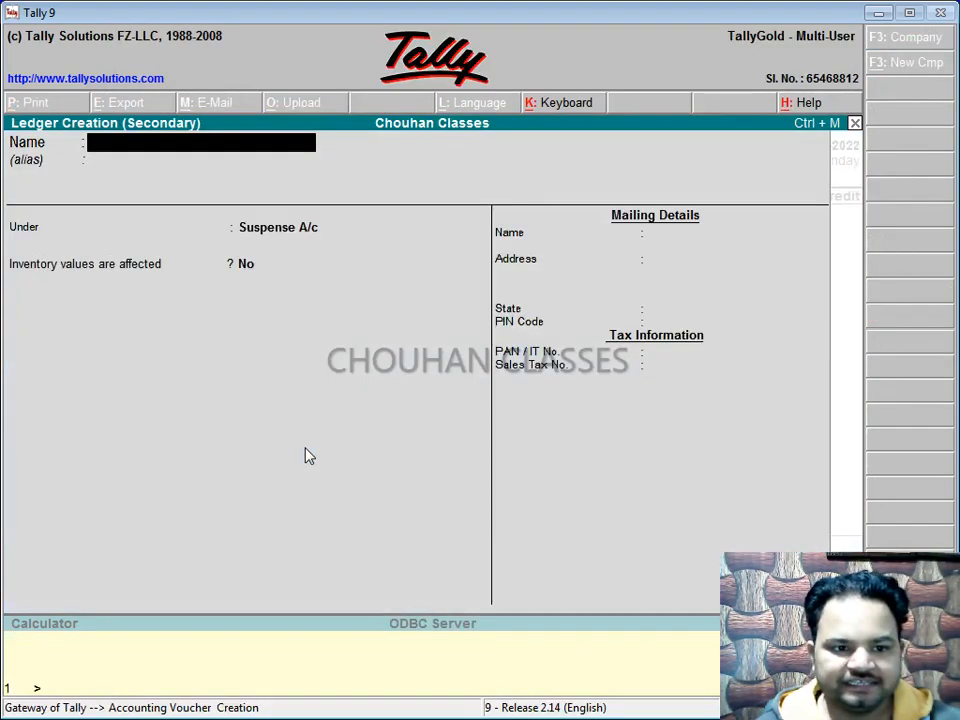
pyautogui.write('Deepa')
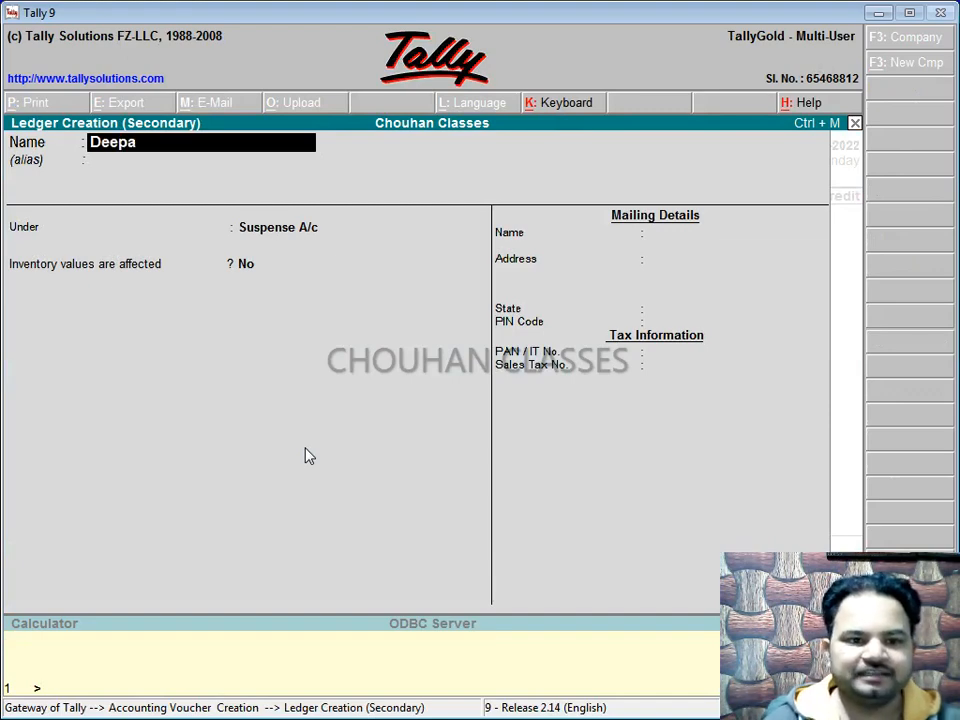
pyautogui.write('k')
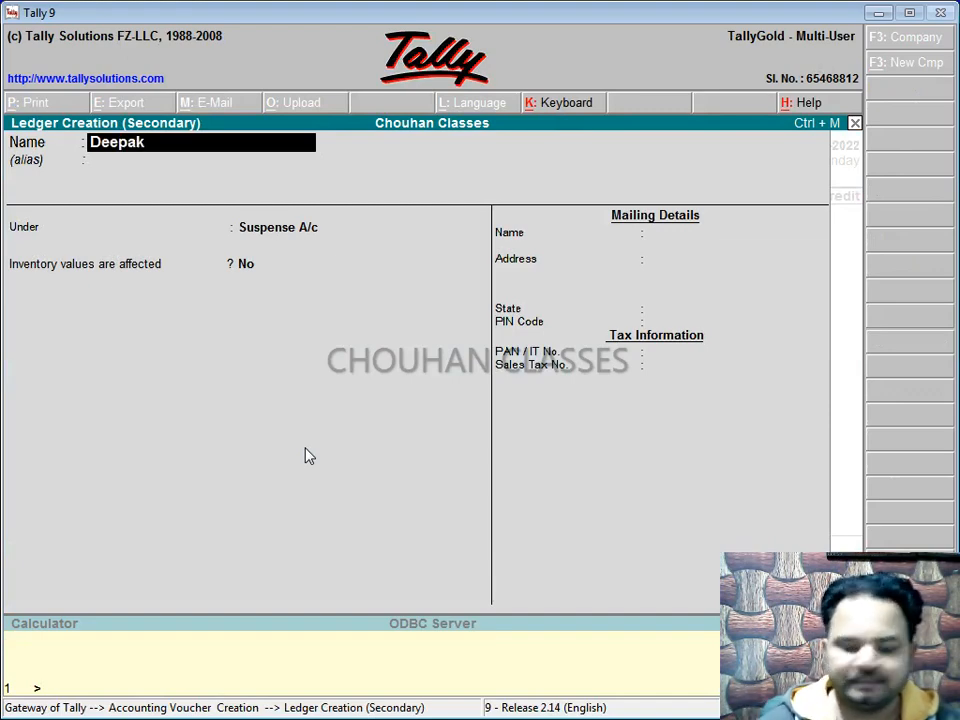
pyautogui.press('Return')
pyautogui.press('Return')
pyautogui.press('Return')
pyautogui.press('Return')
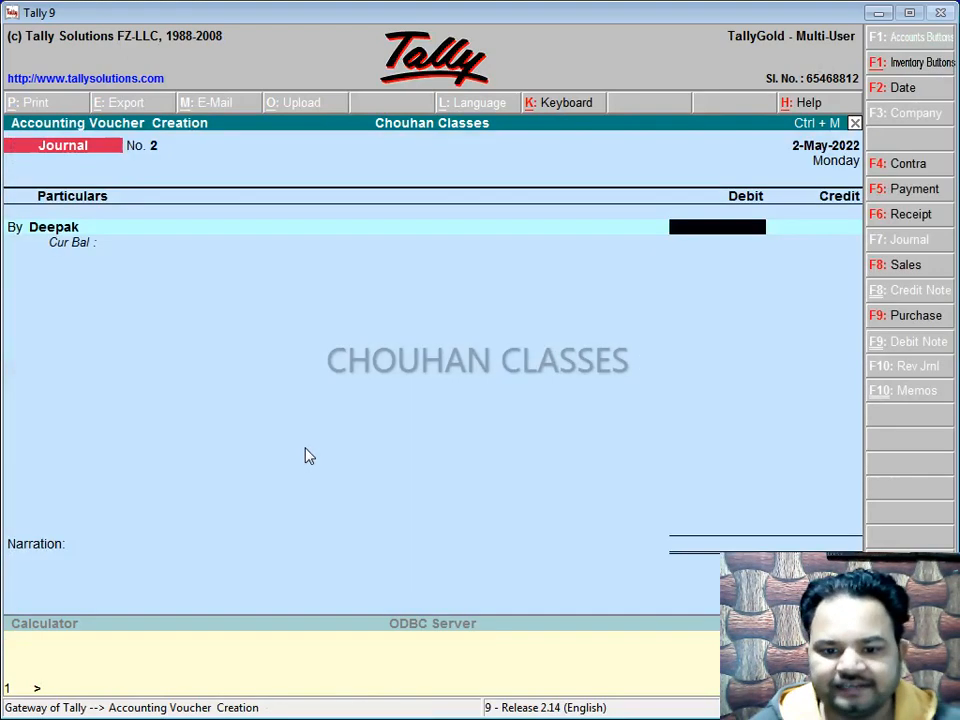
# Debit the new ledger 5,000 and credit 5,000 to the Abc ledger
pyautogui.write('50000')
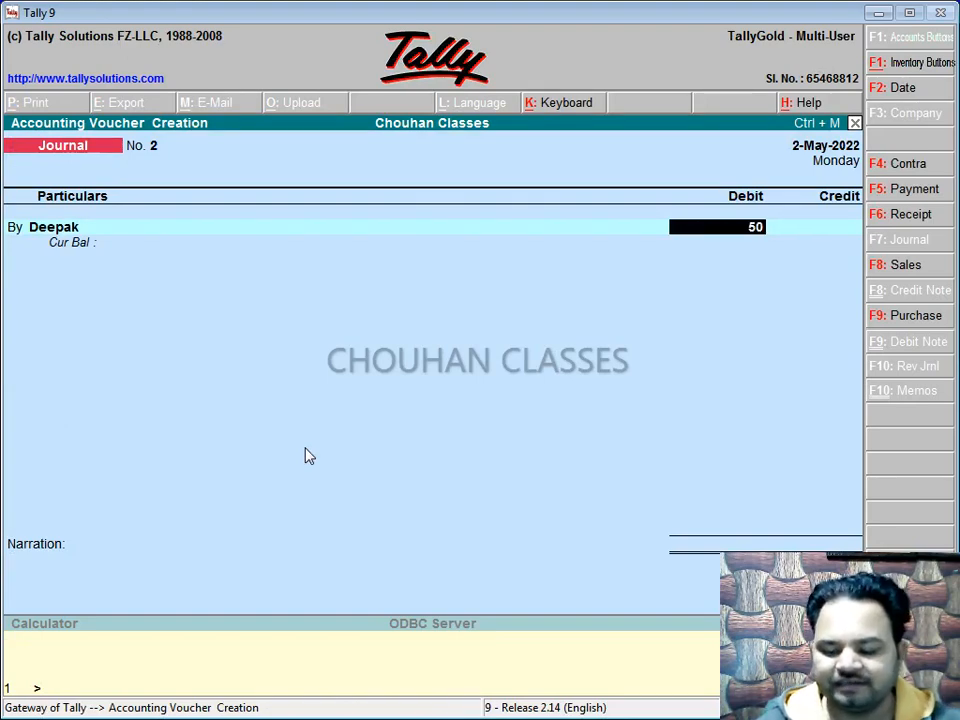
pyautogui.press('BackSpace')
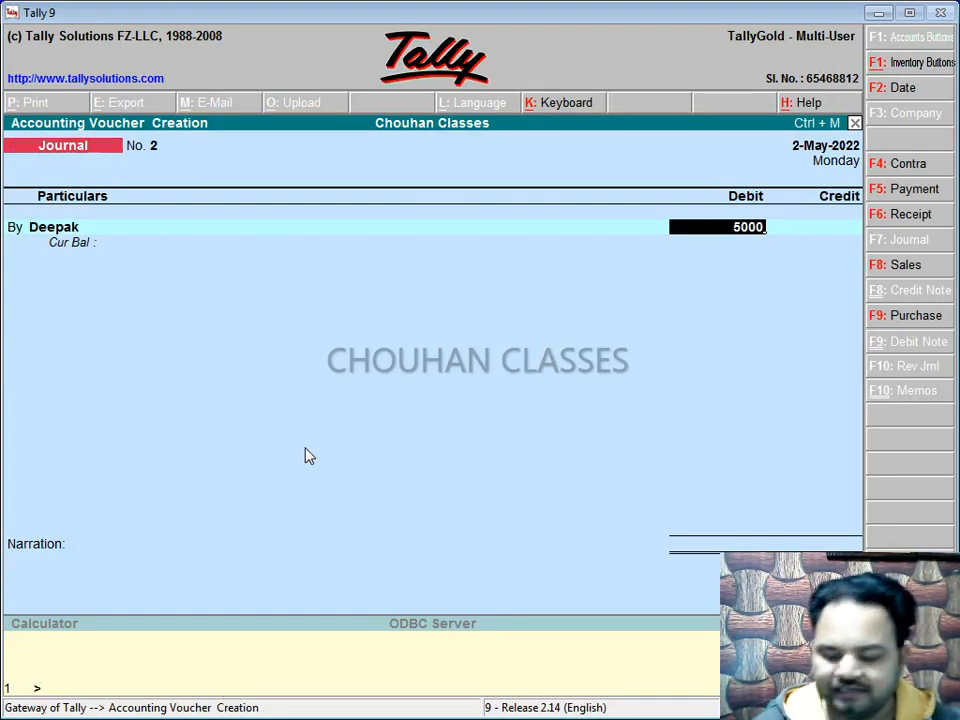
pyautogui.press('Return')
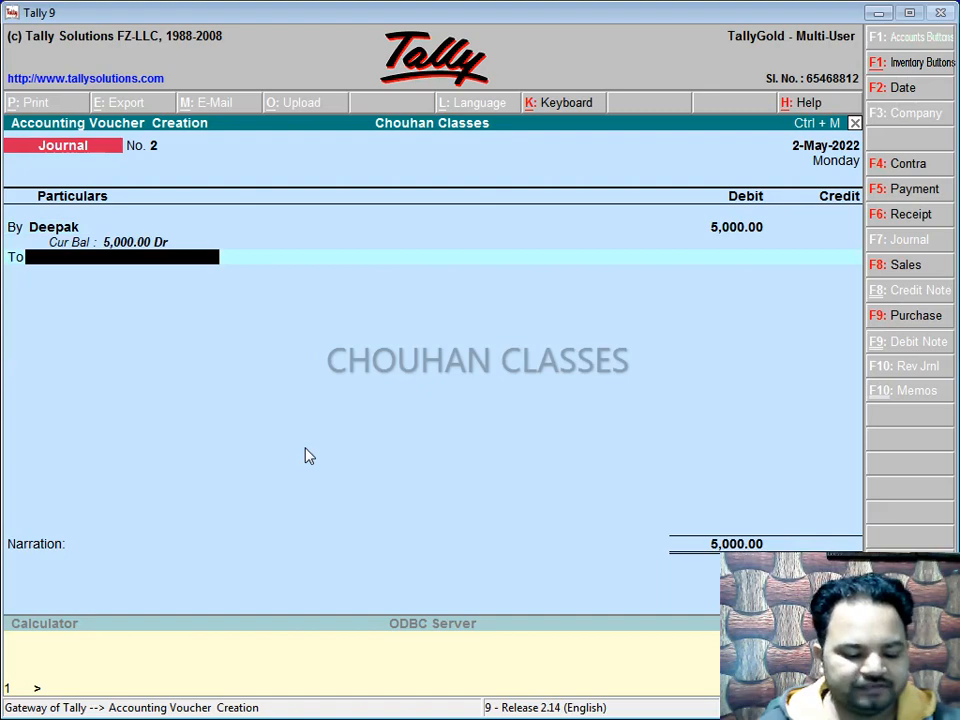
pyautogui.write('Ab')
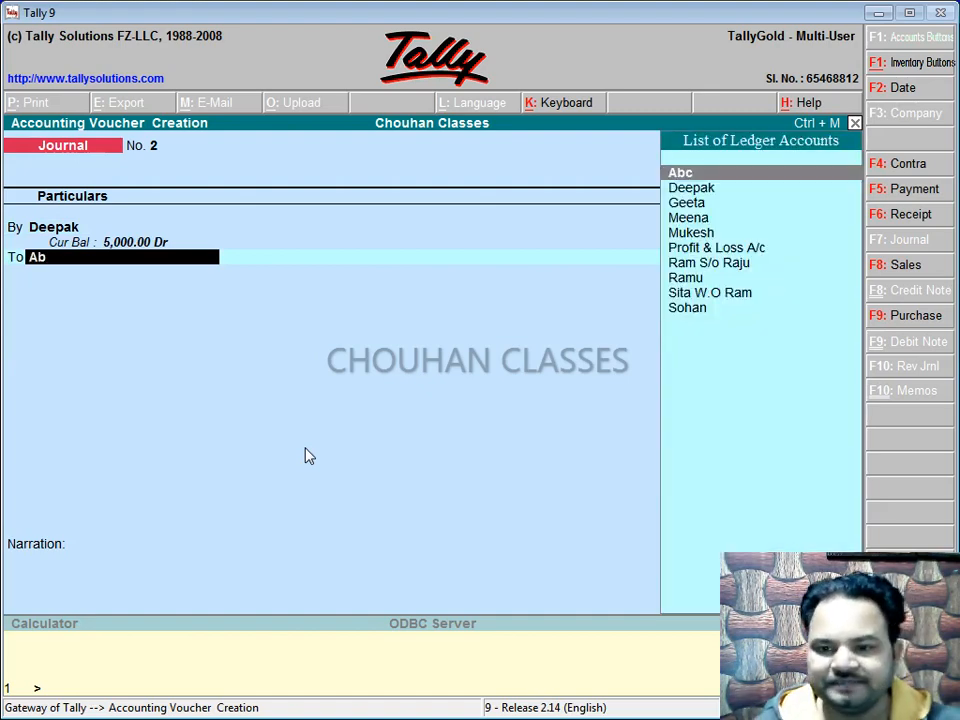
pyautogui.press('Return')
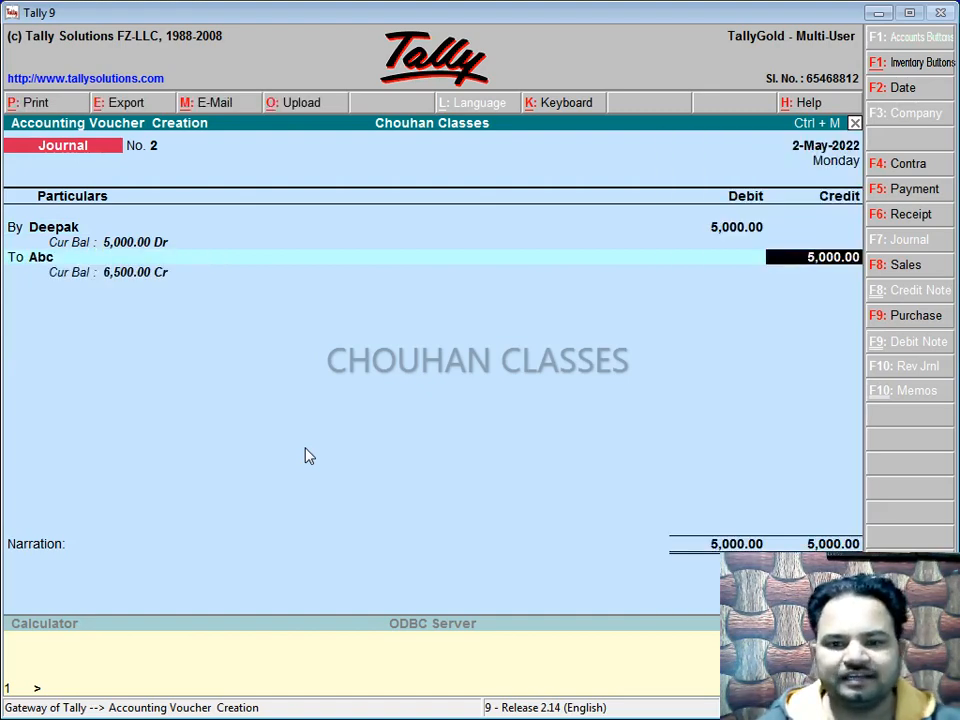
pyautogui.press('Return')
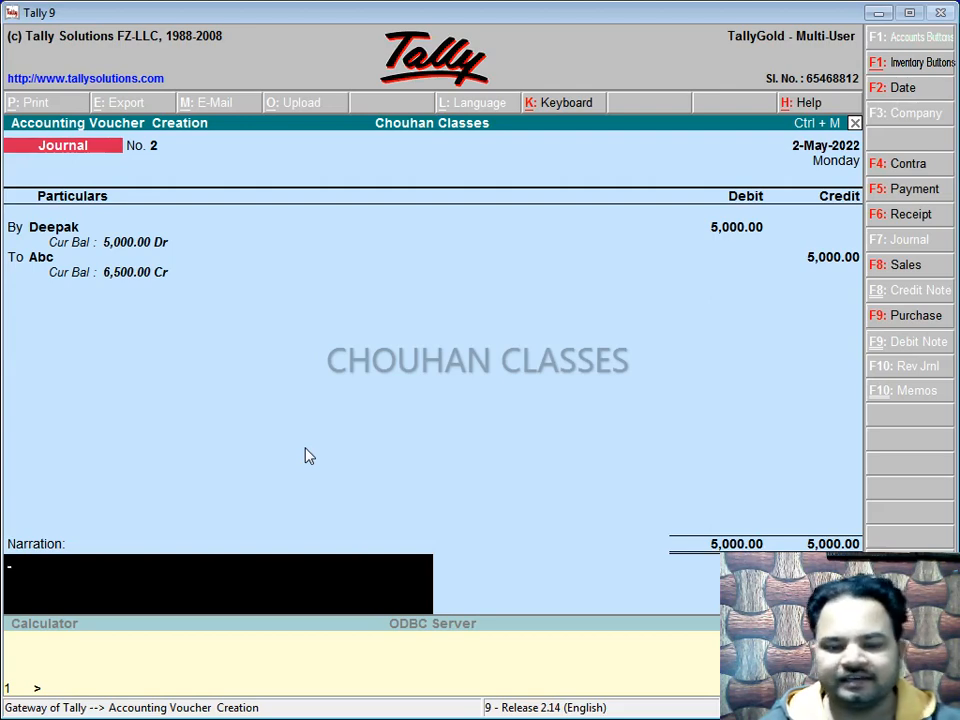
# Set the voucher date to 6-6-2022 and save the journal voucher without a narration
pyautogui.press('F2')
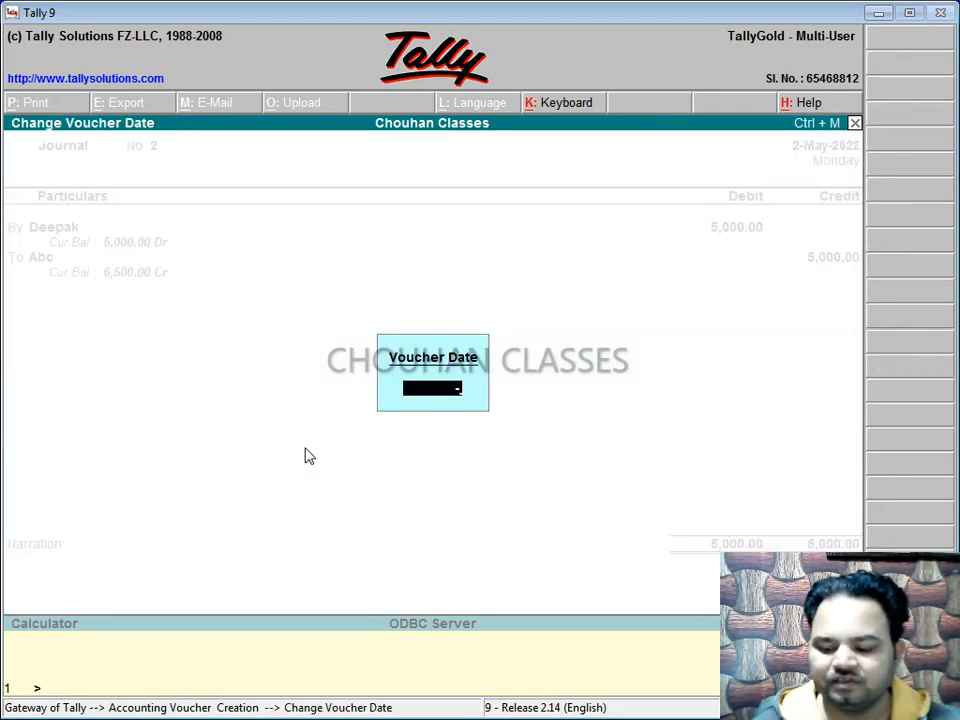
pyautogui.write('6-Jun-2022')
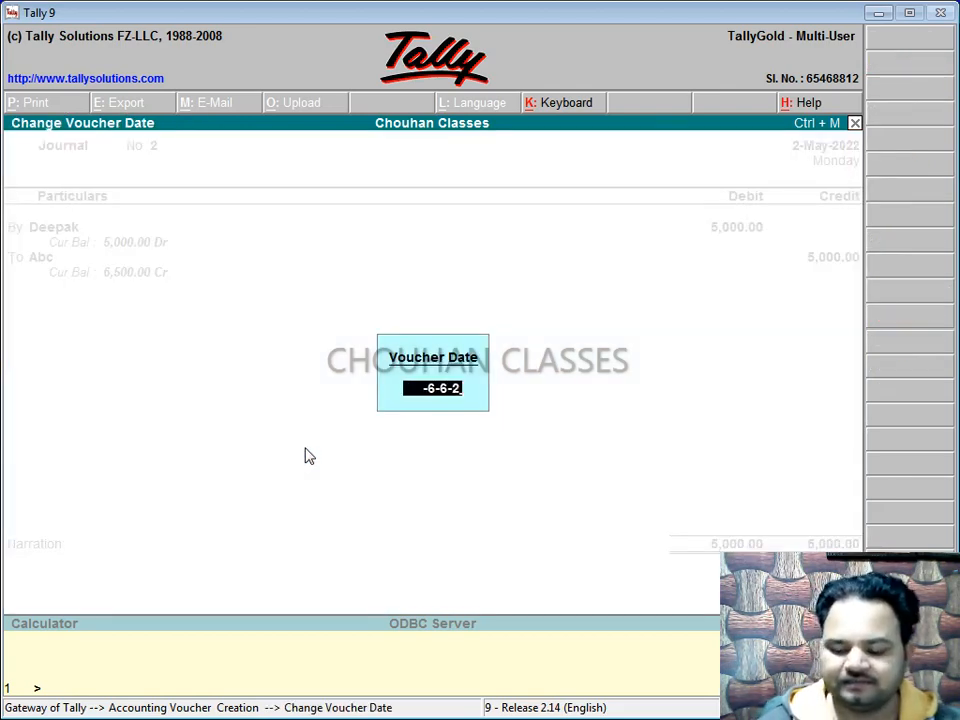
pyautogui.press('Return')
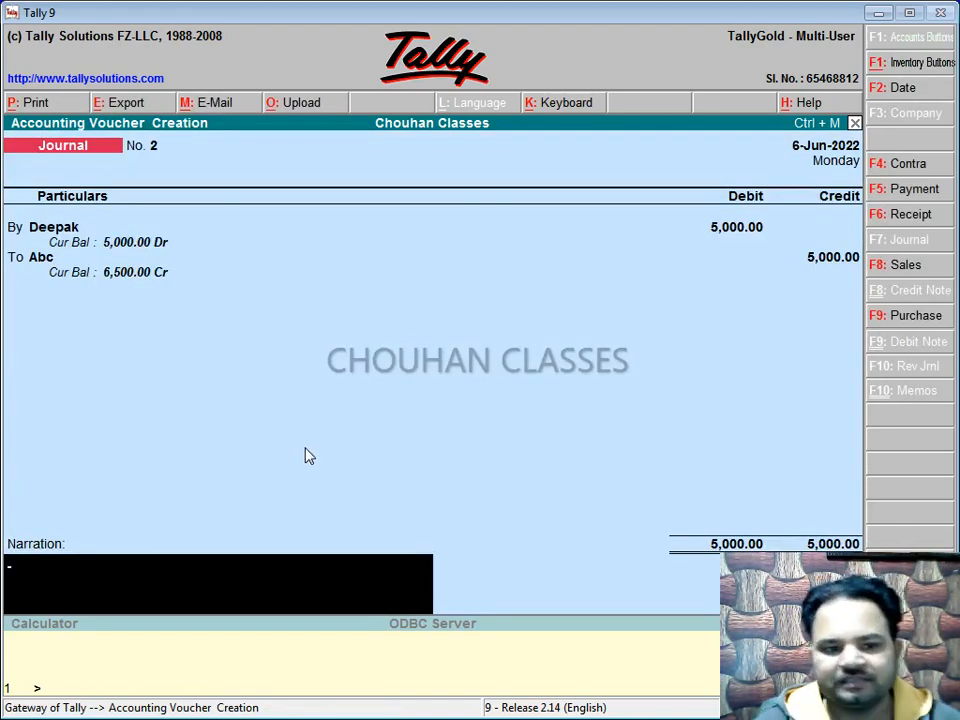
pyautogui.press('Return')
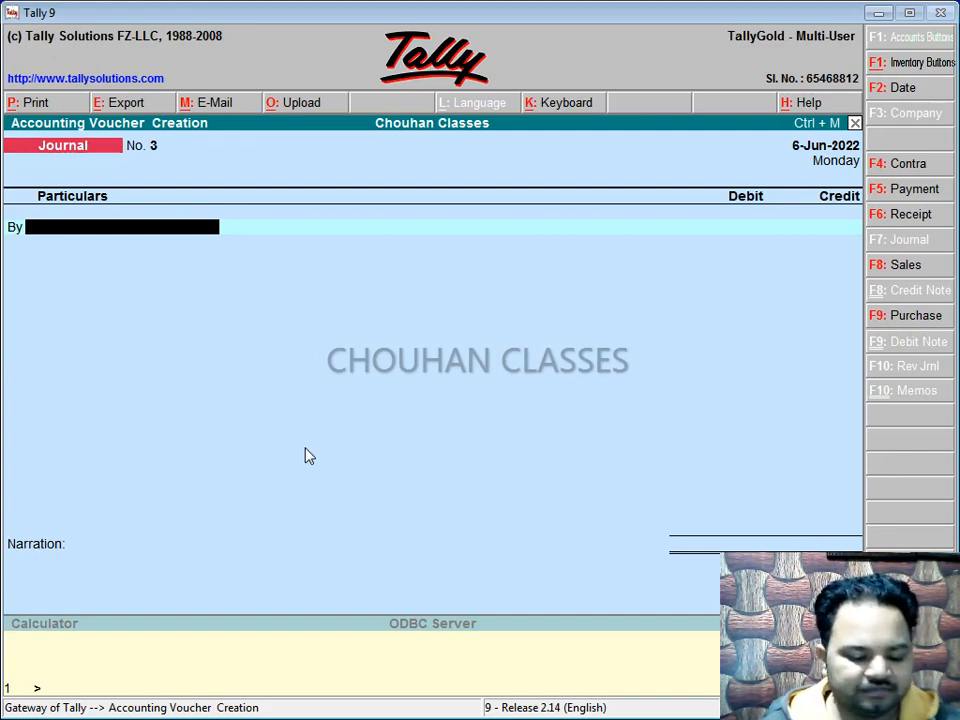
# Create another person's ledger under Suspense A/c as the debit account of the third journal voucher, leaving inventory values unaffected
pyautogui.hotkey('alt', 'c')
pyautogui.write('Ravi')
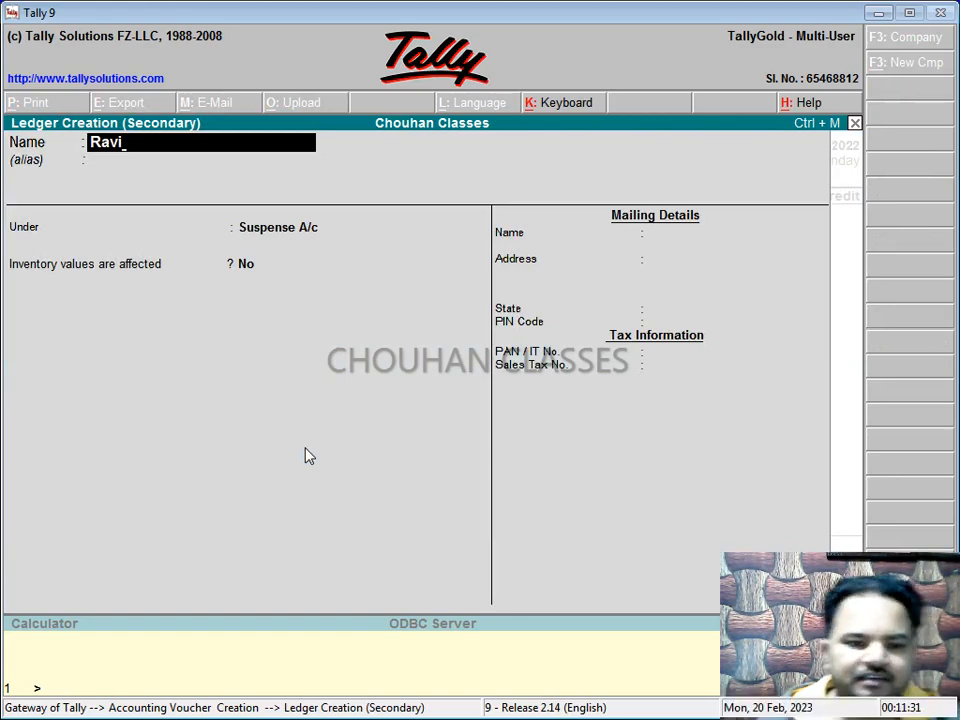
pyautogui.press('Return')
pyautogui.press('Return')
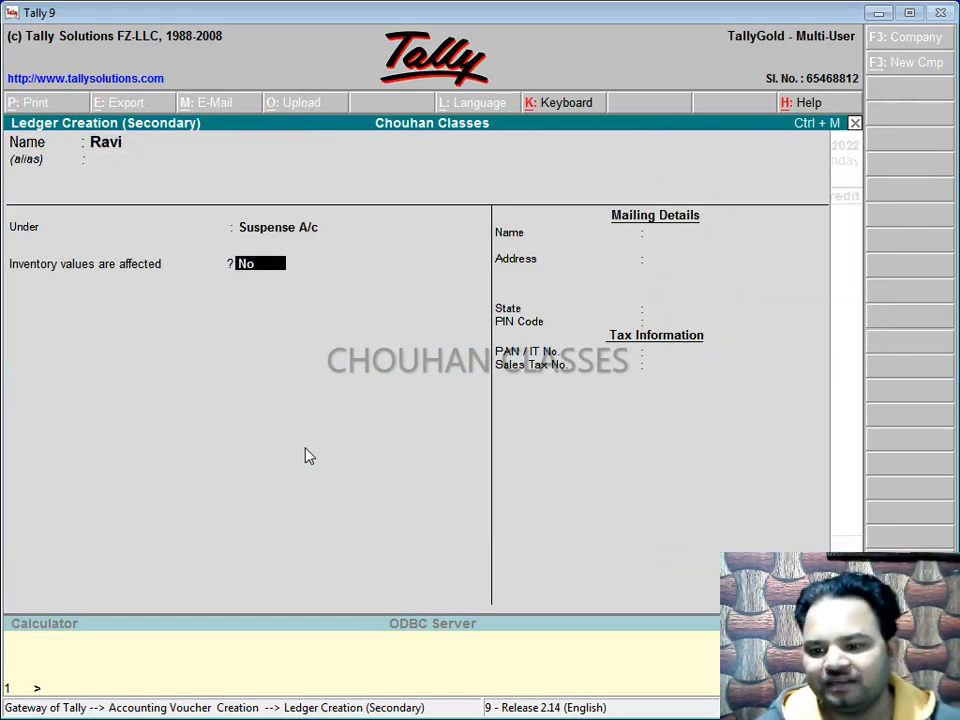
pyautogui.hotkey('ctrl', 'a')
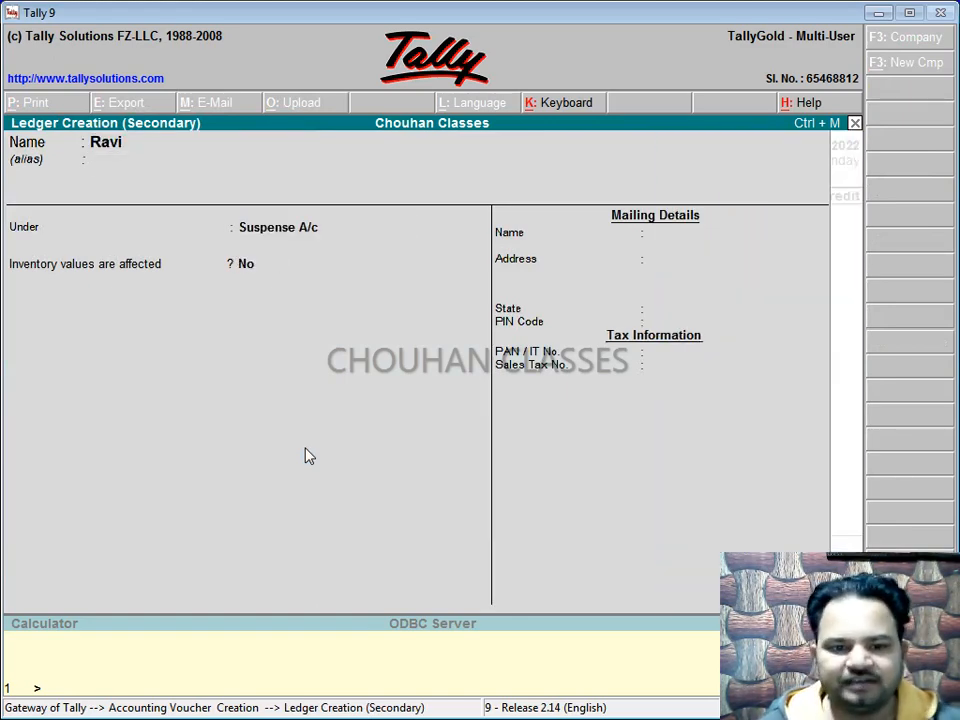
# Enter a 2,000 debit for the new ledger and credit 2,000 to the Abc ledger
pyautogui.write('2000')
pyautogui.press('Return')
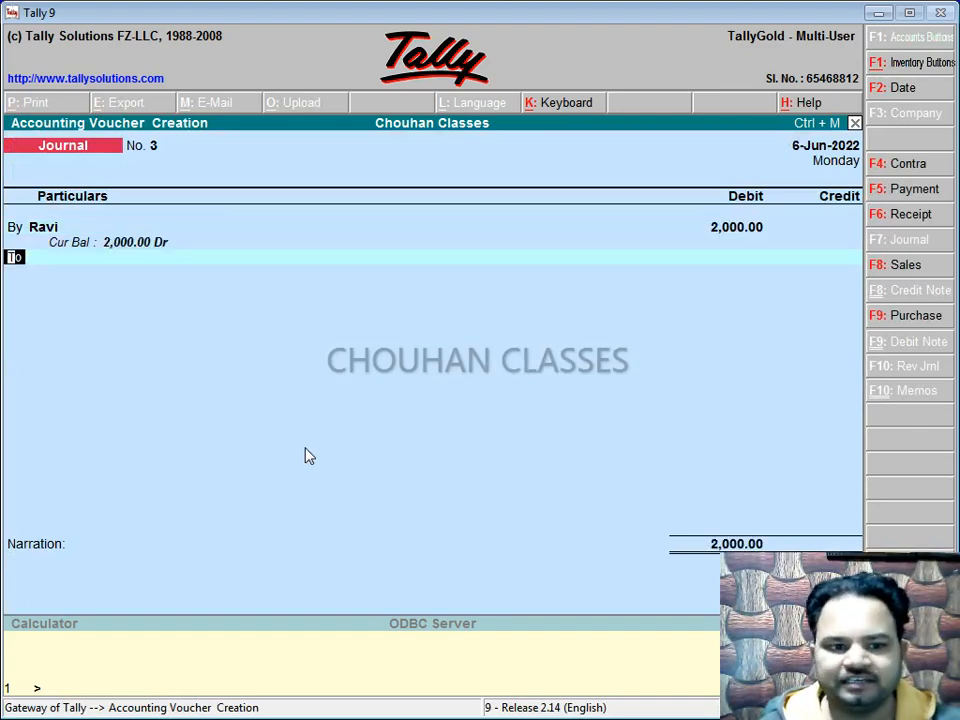
pyautogui.press('Return')
pyautogui.write('Ab')
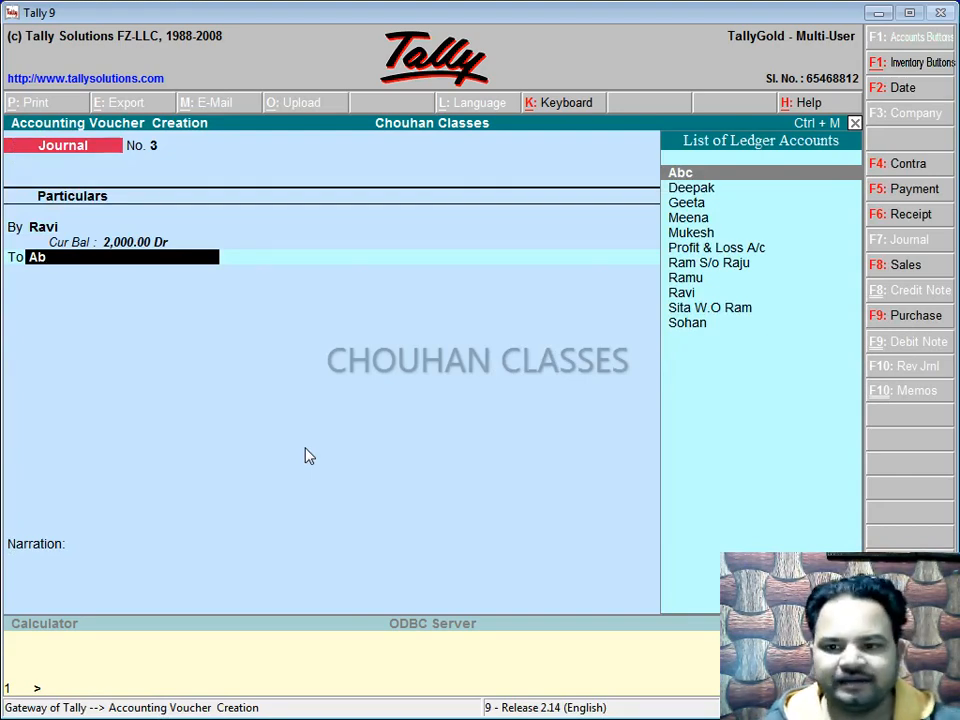
pyautogui.press('Return')
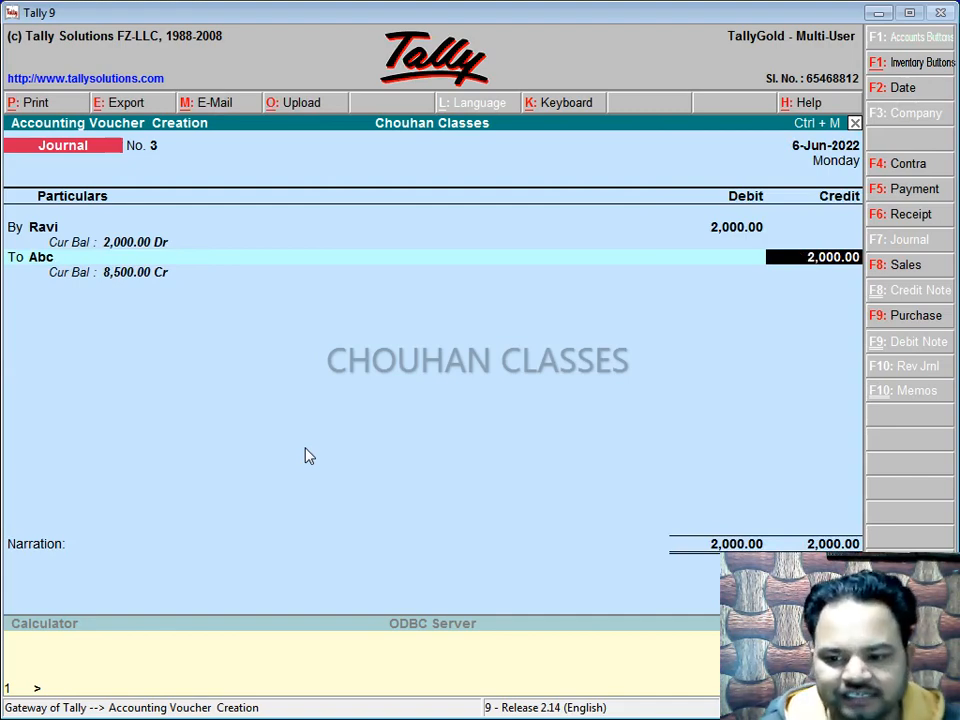
pyautogui.press('Return')
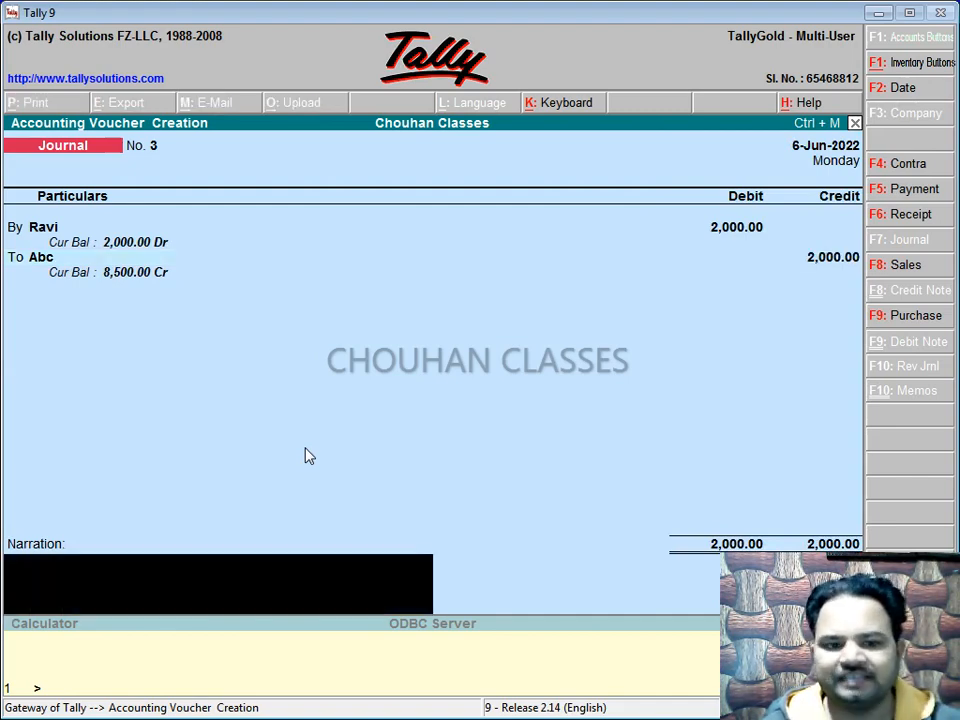
# Set the voucher date to 7-7-2022 and save the third journal voucher without a narration
pyautogui.press('F2')
pyautogui.write('7-')
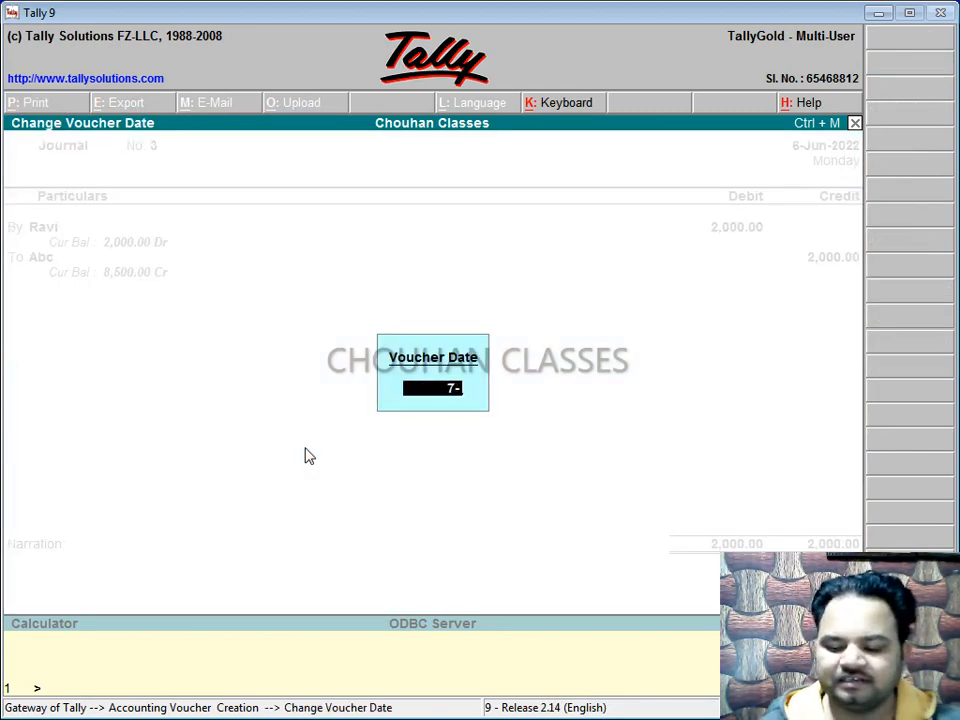
pyautogui.write('7-2022')
pyautogui.press('Return')
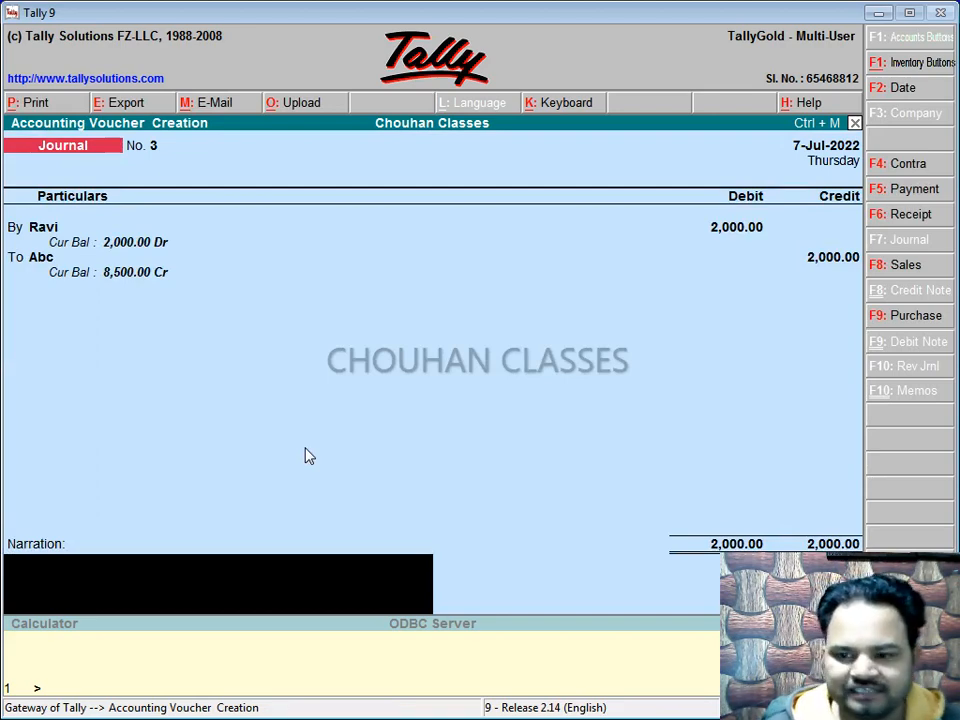
pyautogui.press('Return')
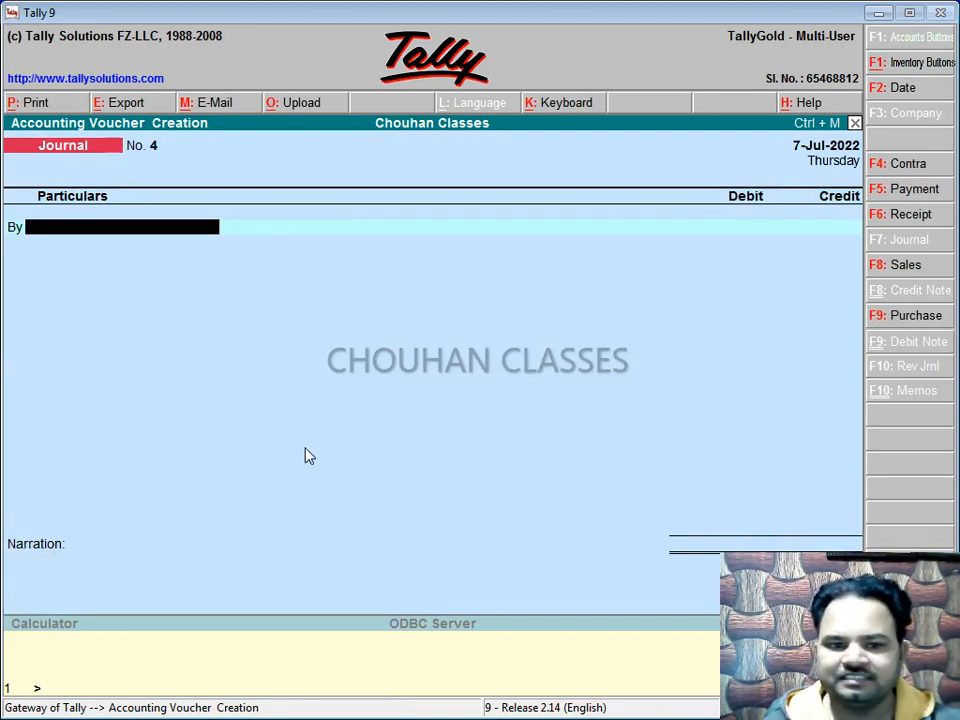
# Leave voucher entry and bring up the Account Books reports to check the posted journal vouchers
pyautogui.press('Escape')
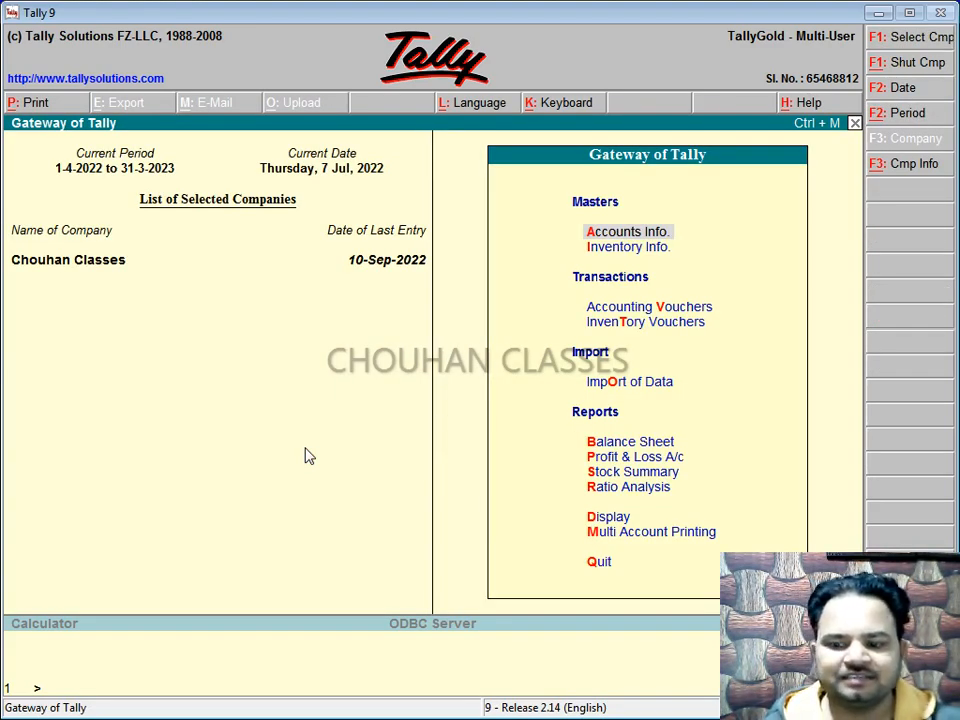
pyautogui.press('Down')
pyautogui.press('Down')
pyautogui.press('Down')
pyautogui.press('Down')
pyautogui.press('Down')
pyautogui.press('Down')
pyautogui.press('Down')
pyautogui.press('Down')
pyautogui.press('Down')
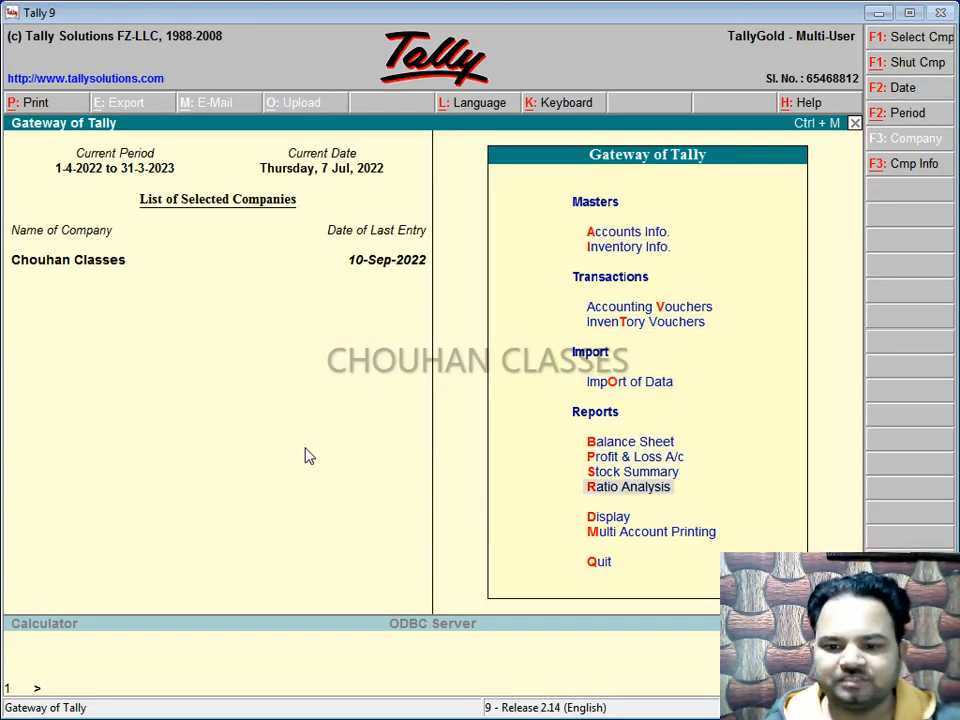
pyautogui.press('Return')
pyautogui.press('Down')
pyautogui.press('Down')
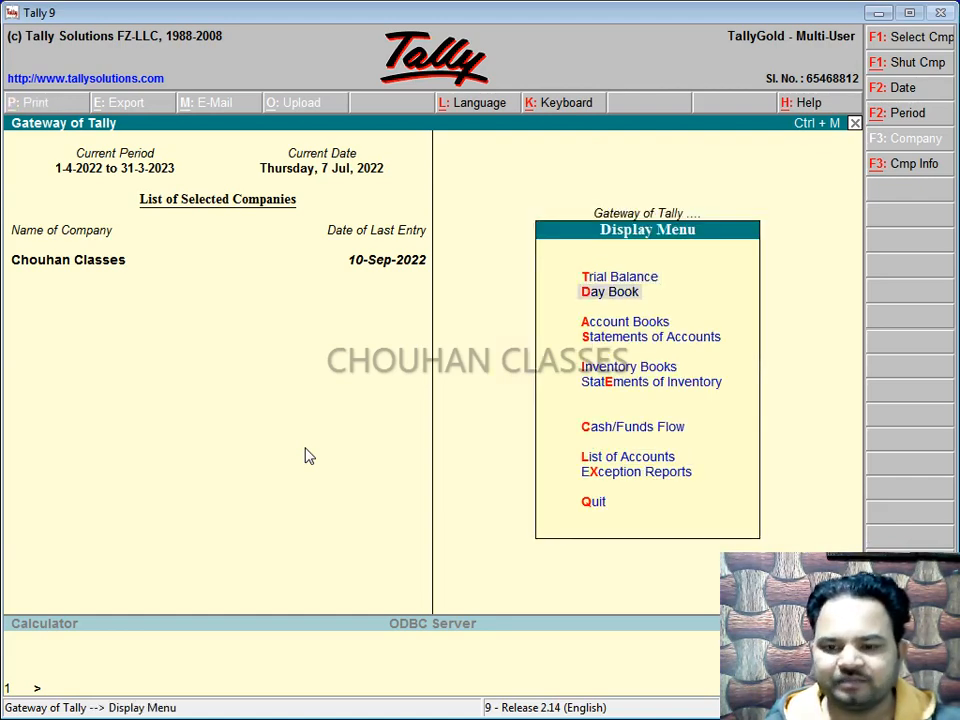
pyautogui.press('Return')
# View the Abc ledger's vouchers for the period from 1-4-2022 to 31-3-2023
pyautogui.press('Return')
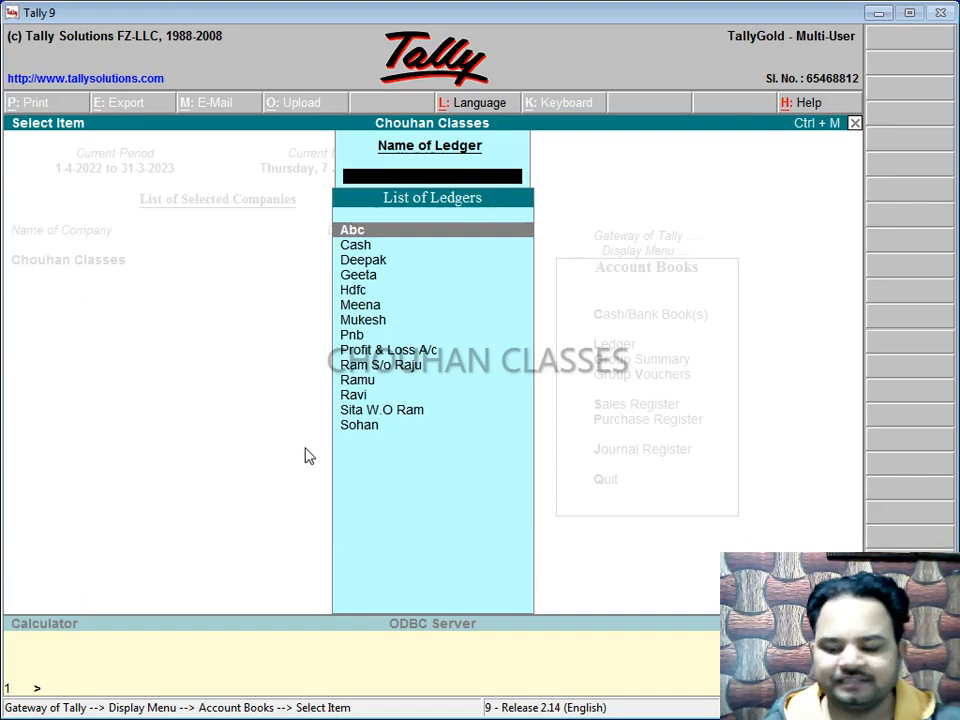
pyautogui.press('Return')
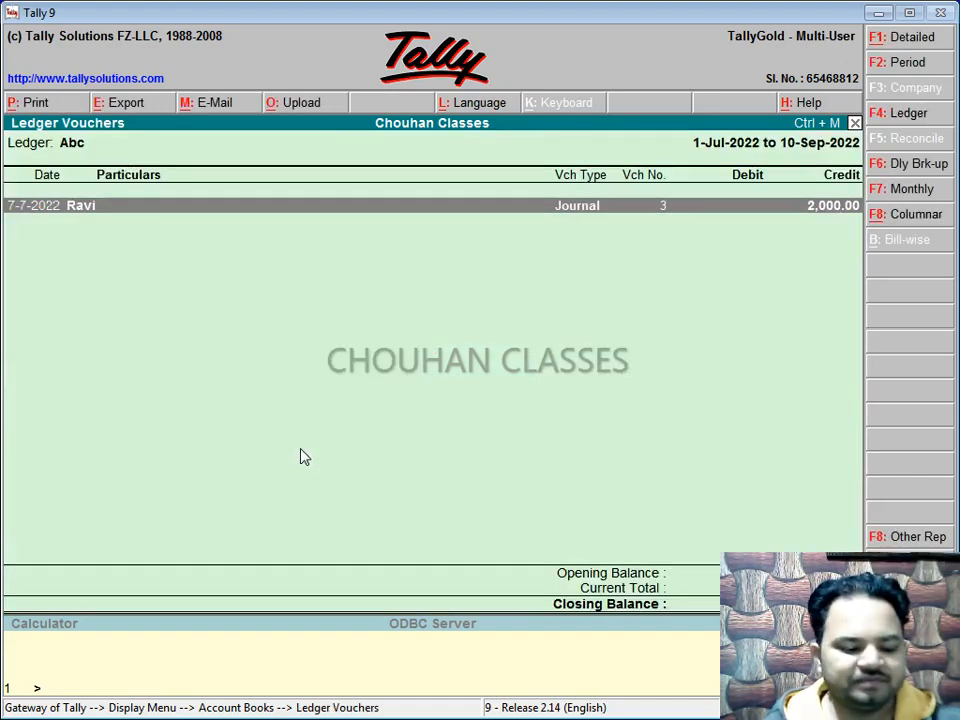
pyautogui.press('F2')
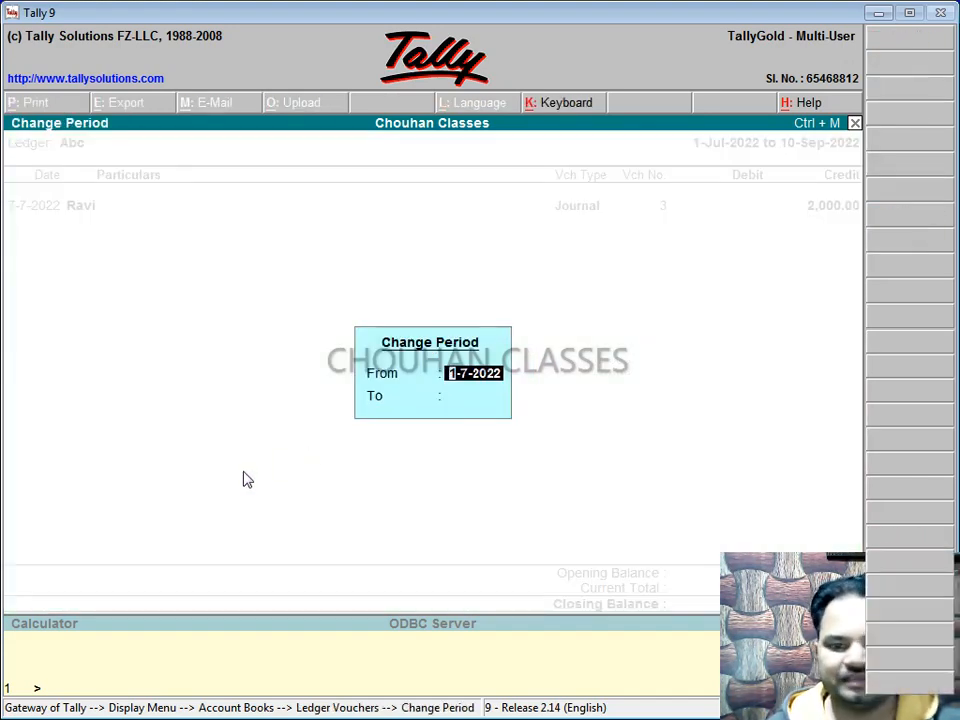
pyautogui.write('1-4-2022')
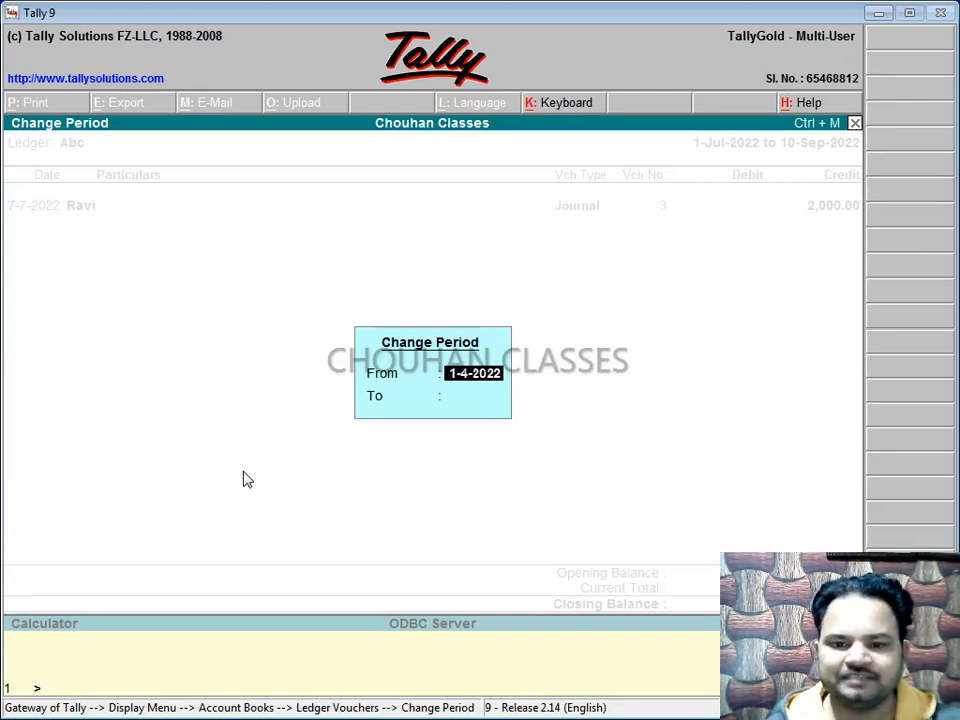
pyautogui.press('Return')
pyautogui.write('313')
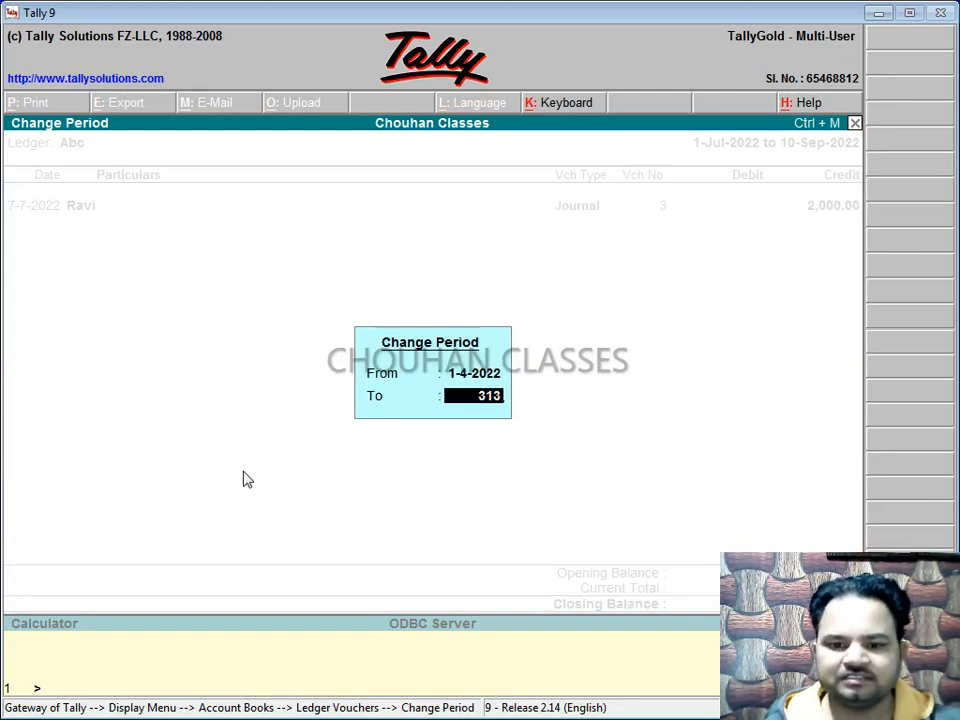
pyautogui.press('BackSpace')
pyautogui.write('-3')
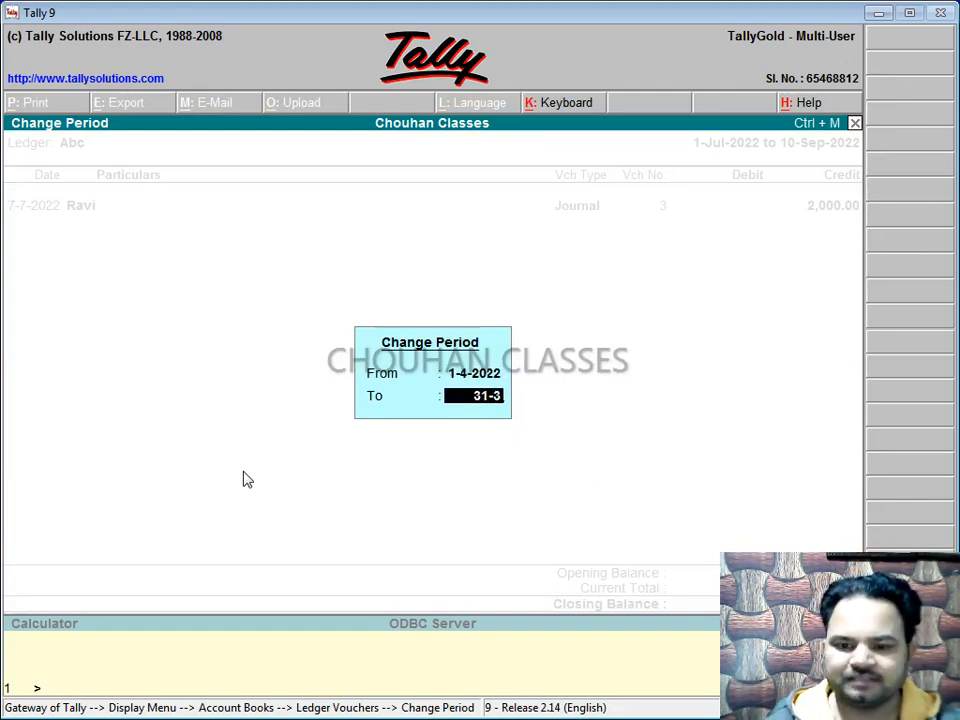
pyautogui.press('Return')
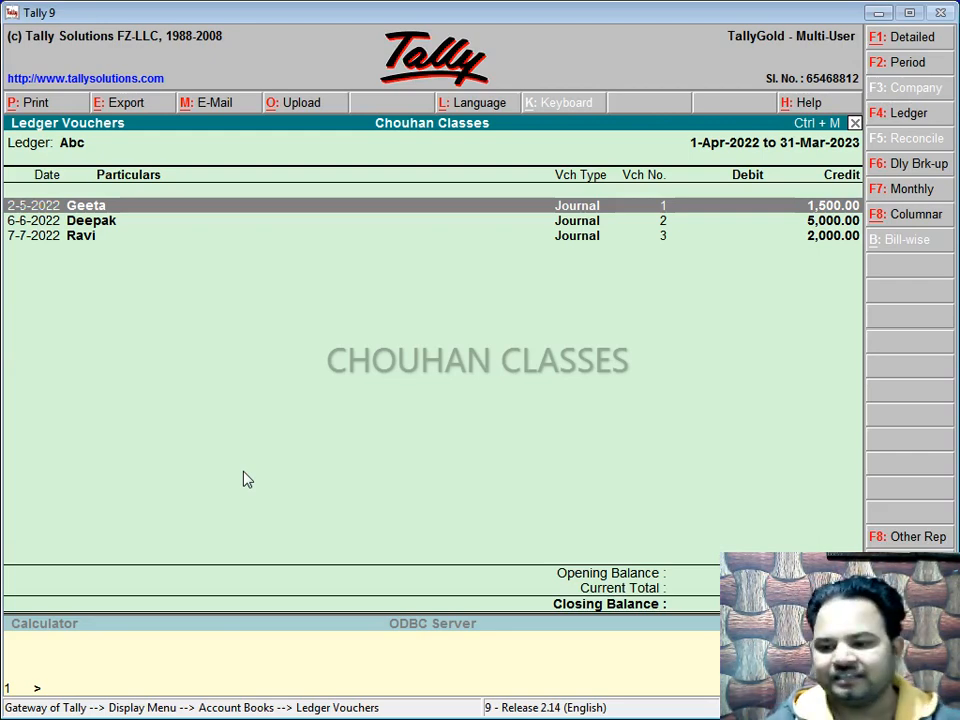
# Close the Abc ledger report and back out of the Account Books reports
pyautogui.press('Escape')
pyautogui.press('Escape')
pyautogui.press('Escape')
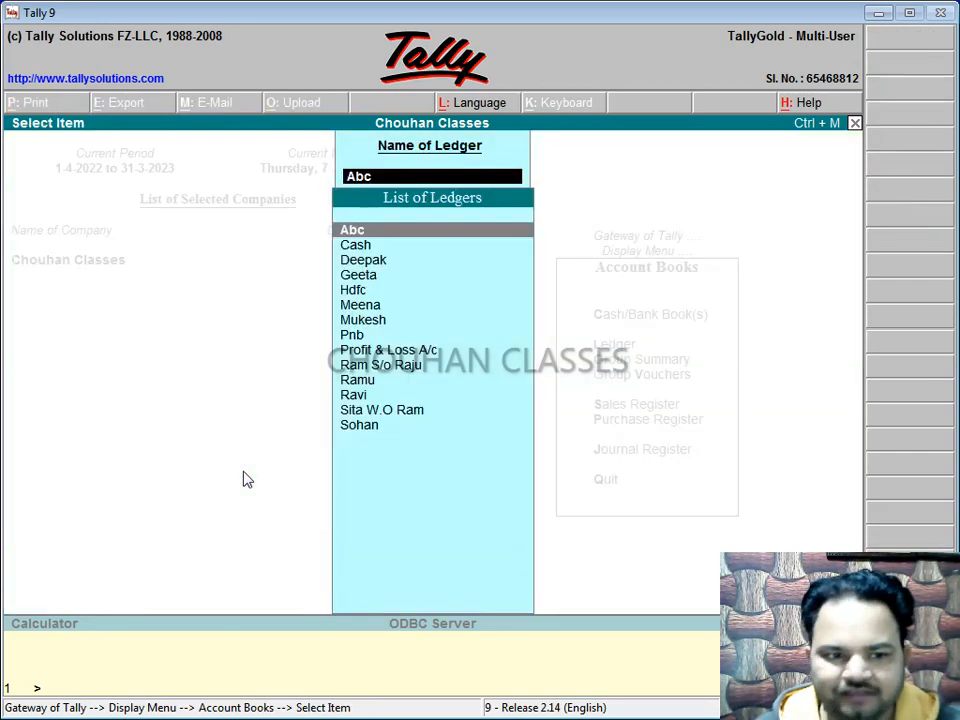
# Back out of the reports to the main menu without quitting, and open accounting voucher entry for a new journal voucher
pyautogui.press('Escape')
pyautogui.press('Escape')
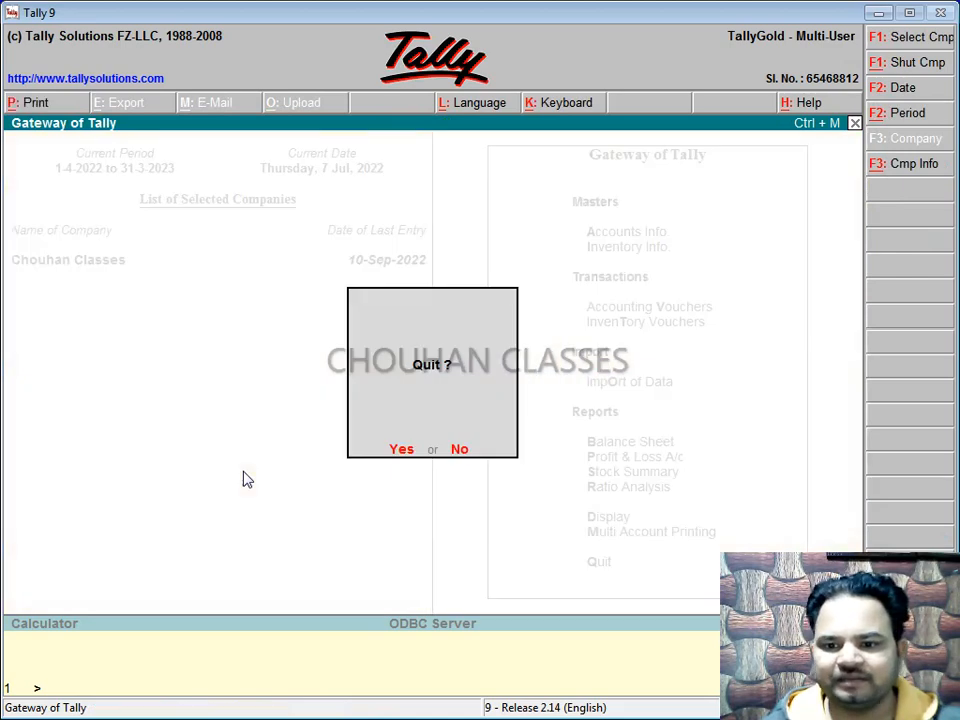
pyautogui.press('n')
pyautogui.press('Up')
pyautogui.press('Up')
pyautogui.press('Up')
pyautogui.press('Up')
pyautogui.press('Up')
pyautogui.press('Up')
pyautogui.press('Up')
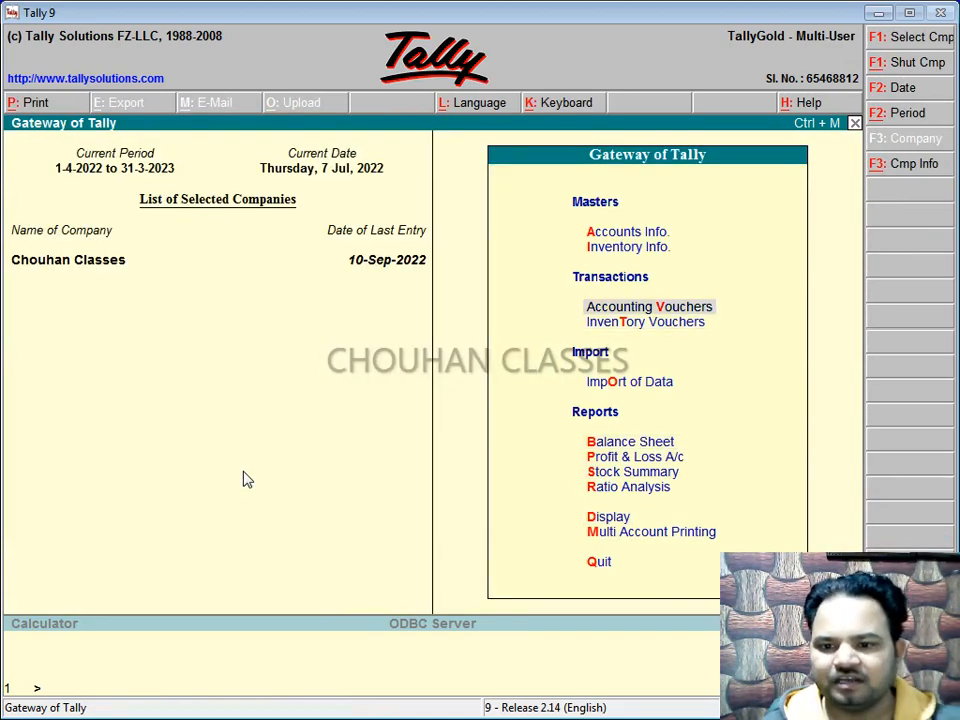
pyautogui.press('Return')
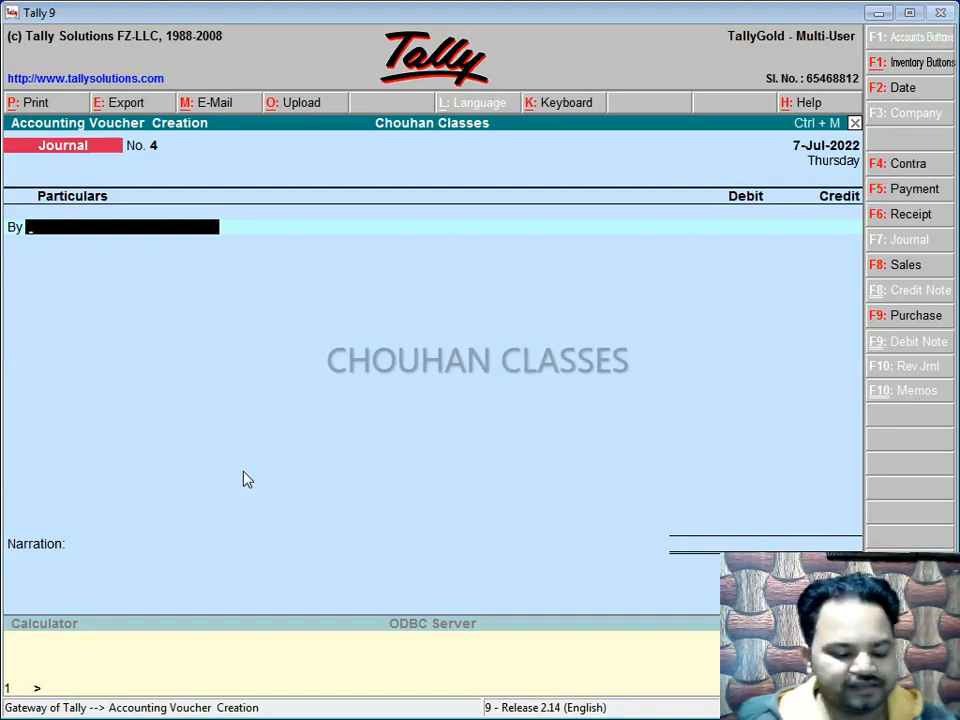
# Debit the Abc ledger with 2,000 in the fourth journal voucher, correcting the mistyped 200
pyautogui.write('A')
pyautogui.press('Return')
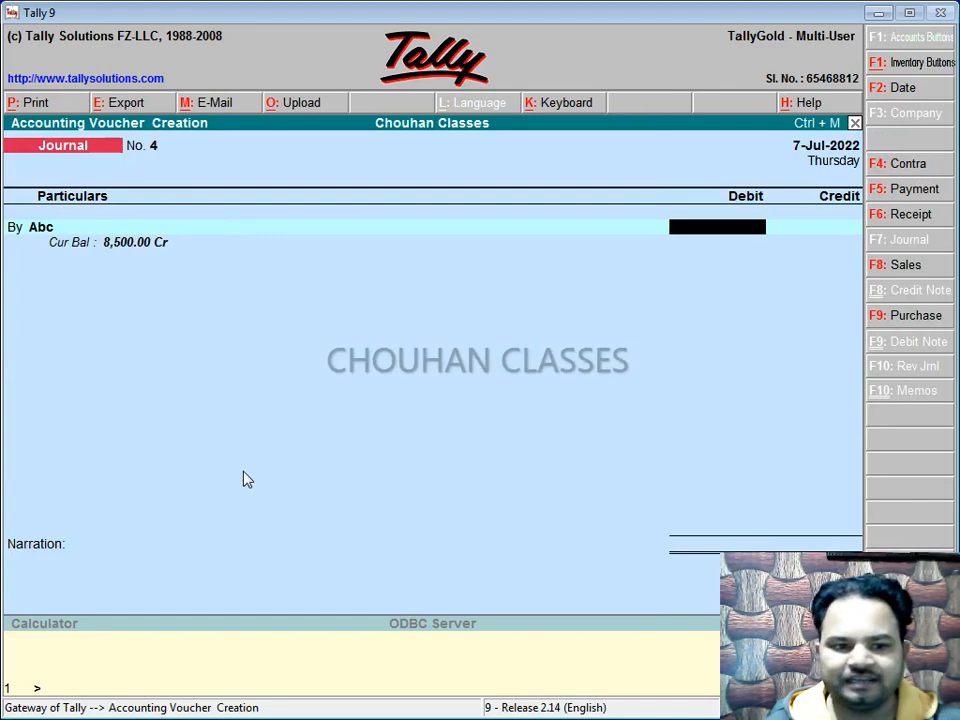
pyautogui.write('200')
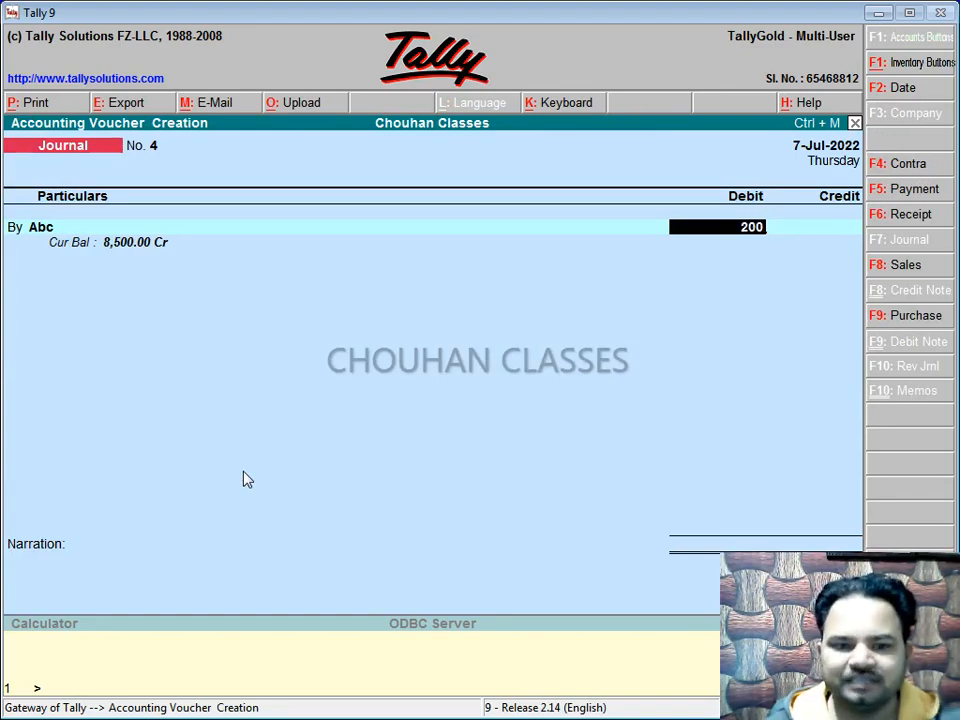
pyautogui.press('Return')
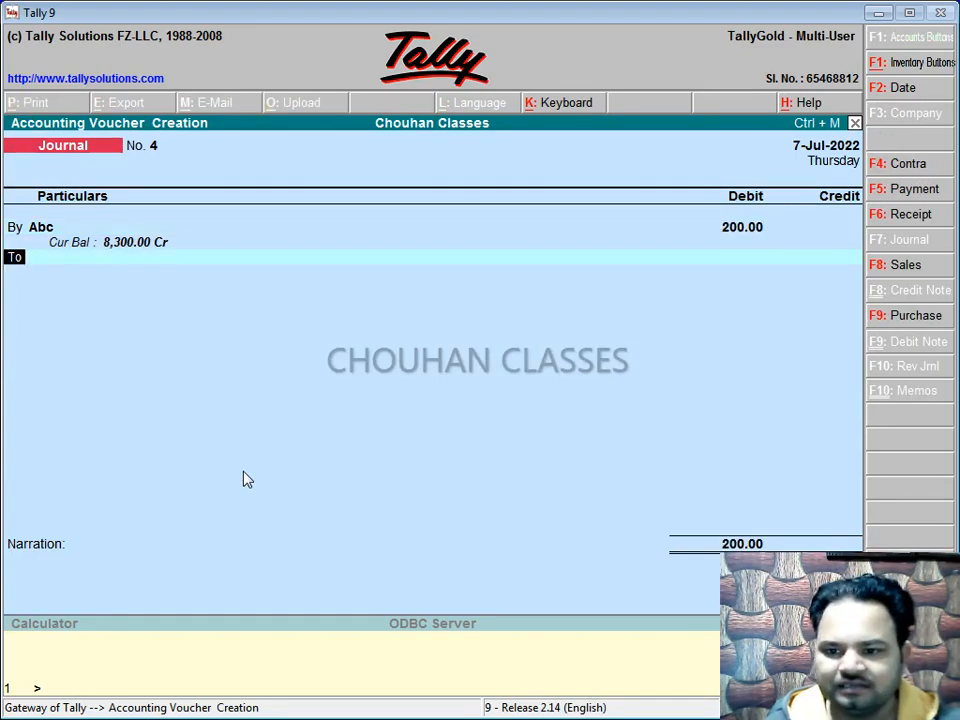
pyautogui.press('BackSpace')
pyautogui.write('2,')
pyautogui.write('000')
pyautogui.press('Return')
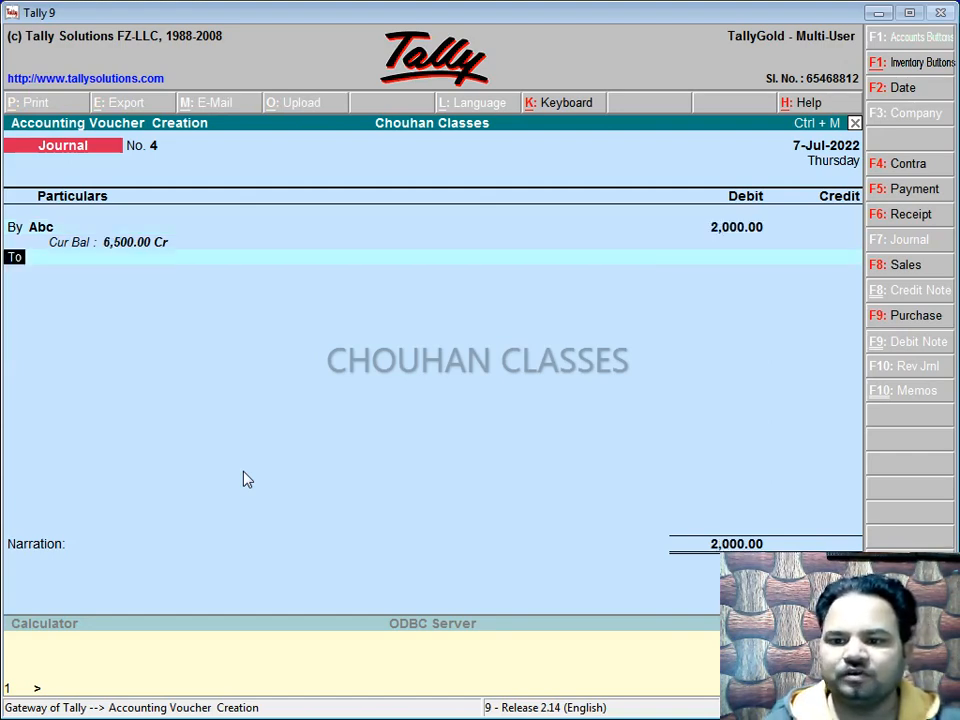
# Credit 2,000 to the ledger beginning with D and leave the narration empty
pyautogui.press('Return')
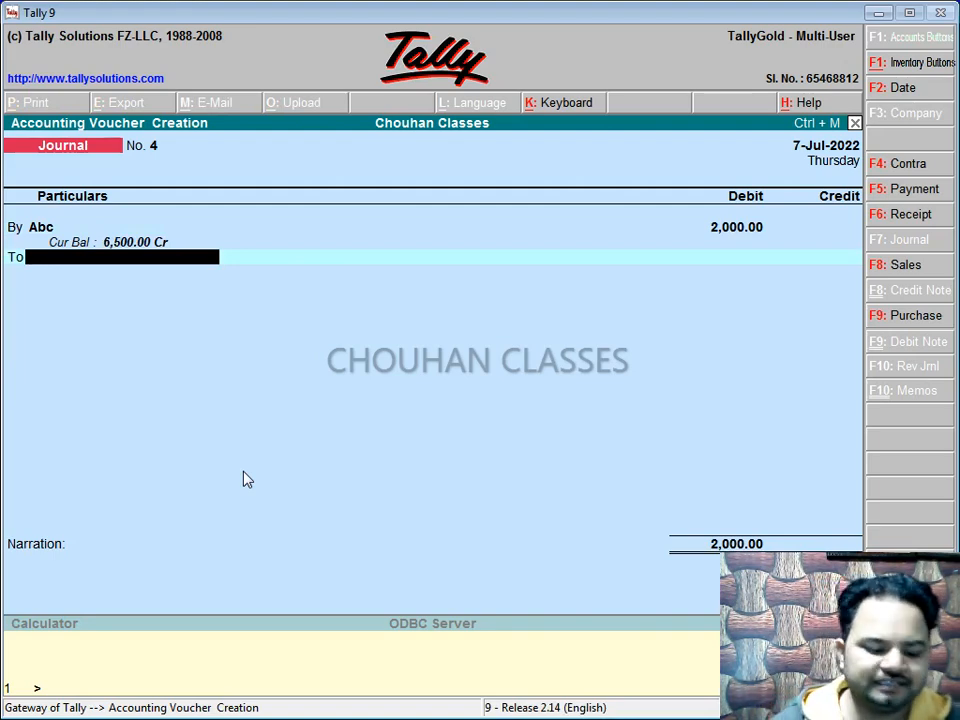
pyautogui.write('D')
pyautogui.press('Return')
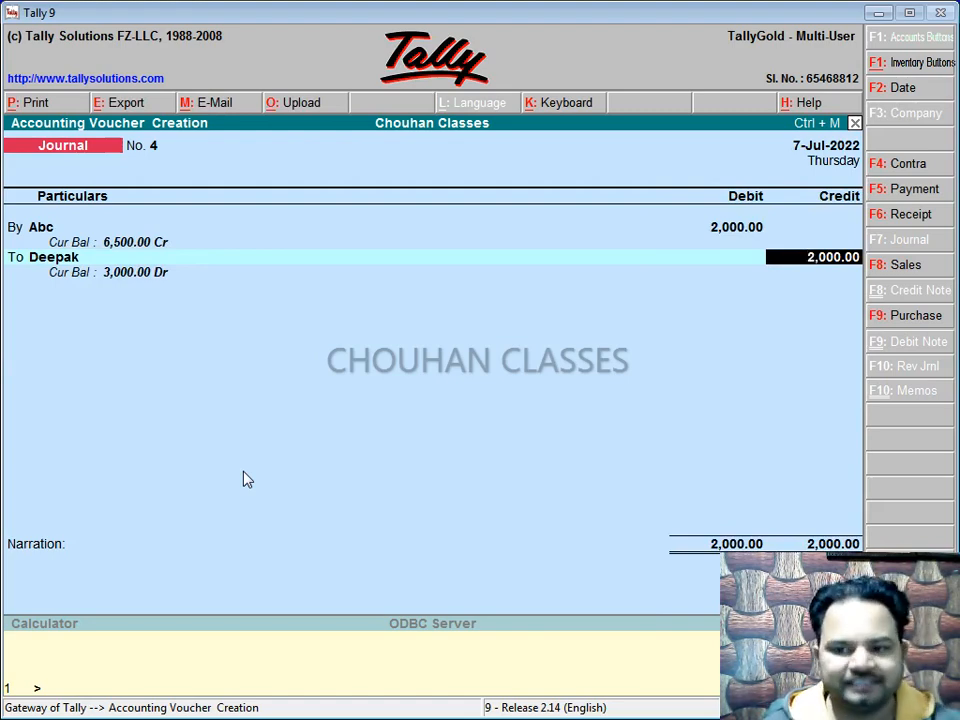
pyautogui.press('Return')
pyautogui.press('Return')
pyautogui.press('Return')
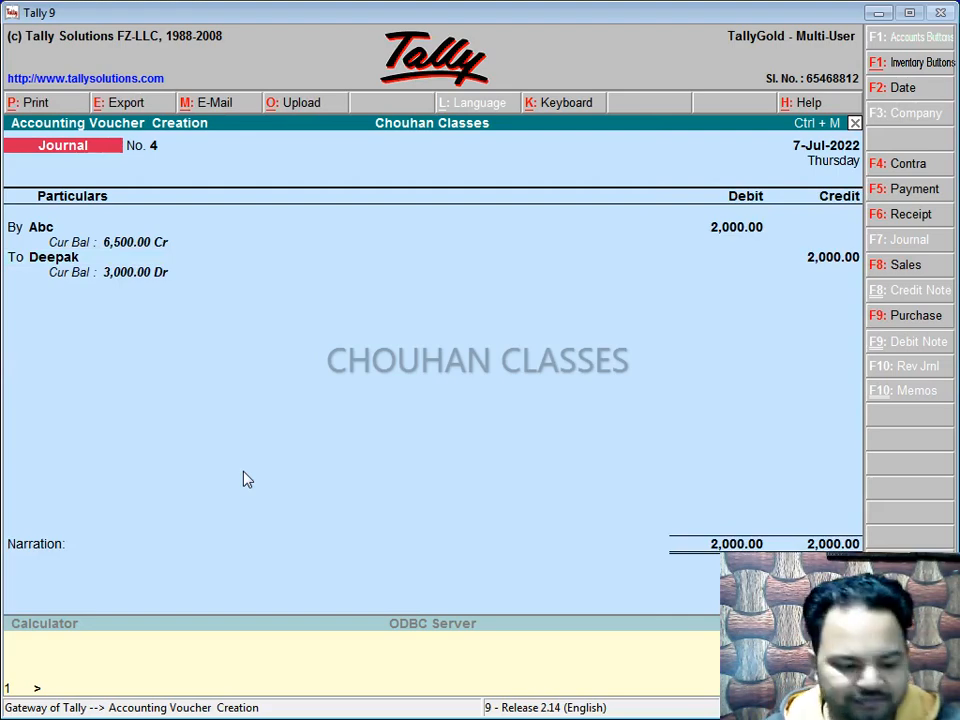
# Set the voucher date to 8-8-2022 and save the fourth journal voucher
pyautogui.press('F2')
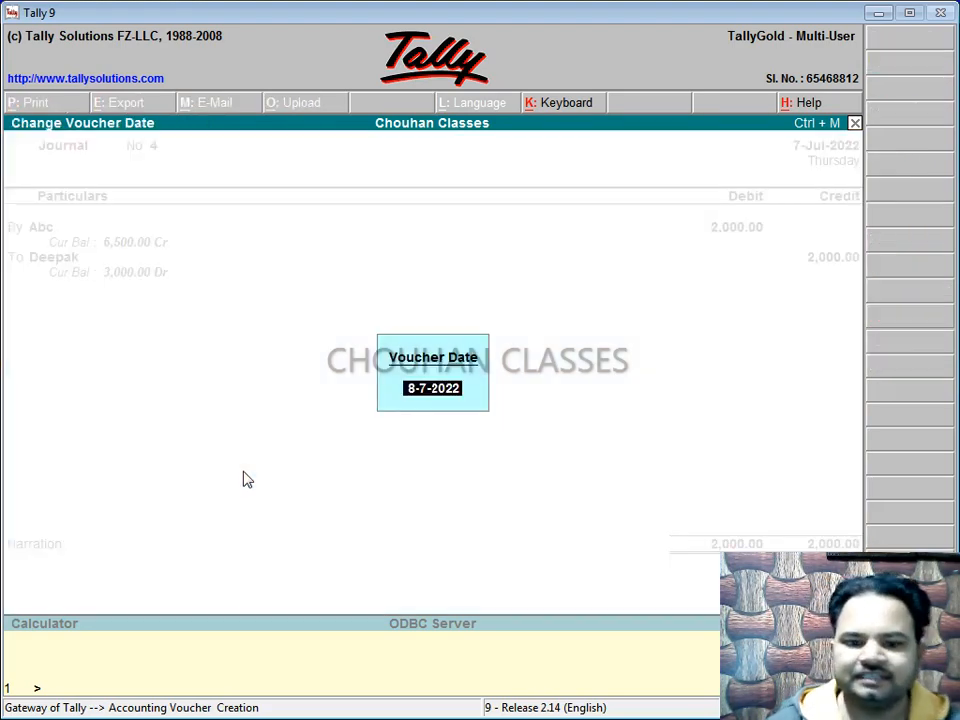
pyautogui.write('8-8')
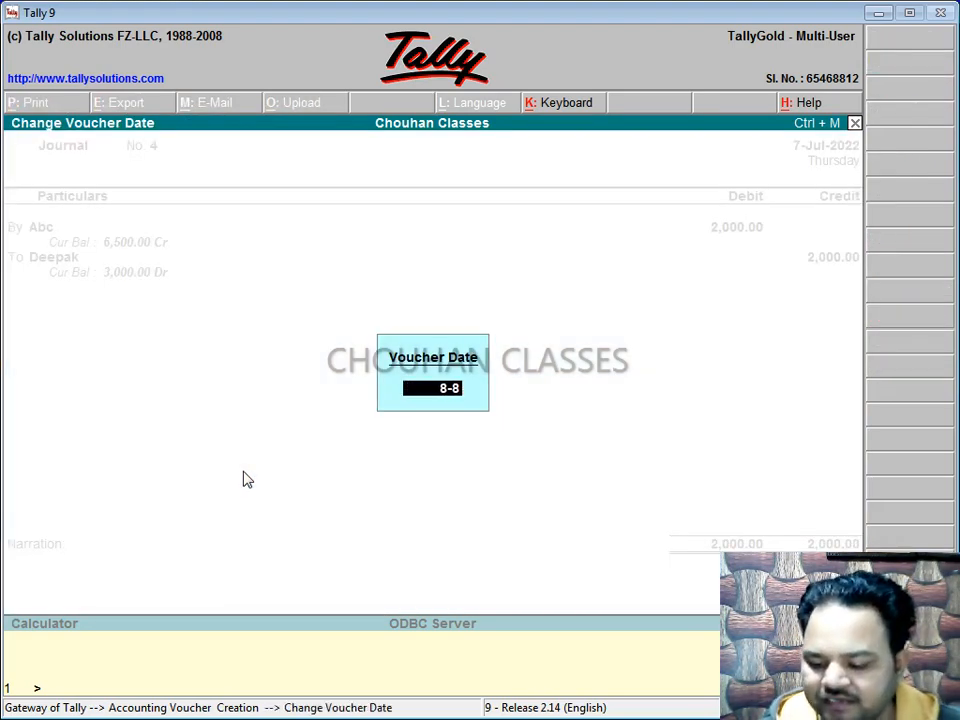
pyautogui.write('-2022')
pyautogui.press('Return')
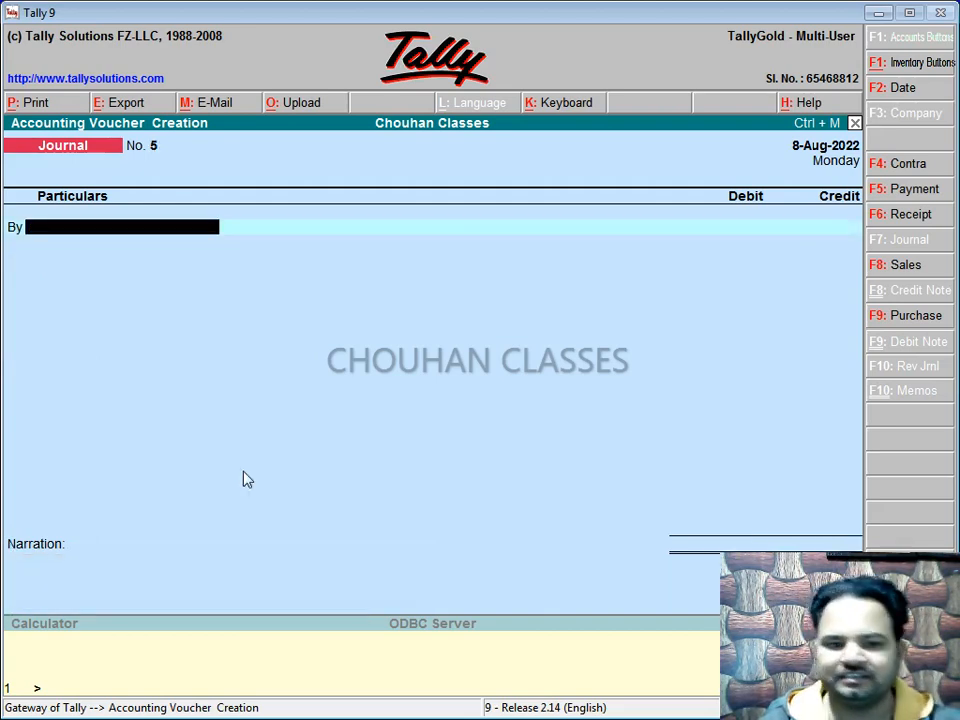
# In the fifth journal voucher, debit Abc with 1,000 and credit the same amount to the ledger beginning with D
pyautogui.write('A')
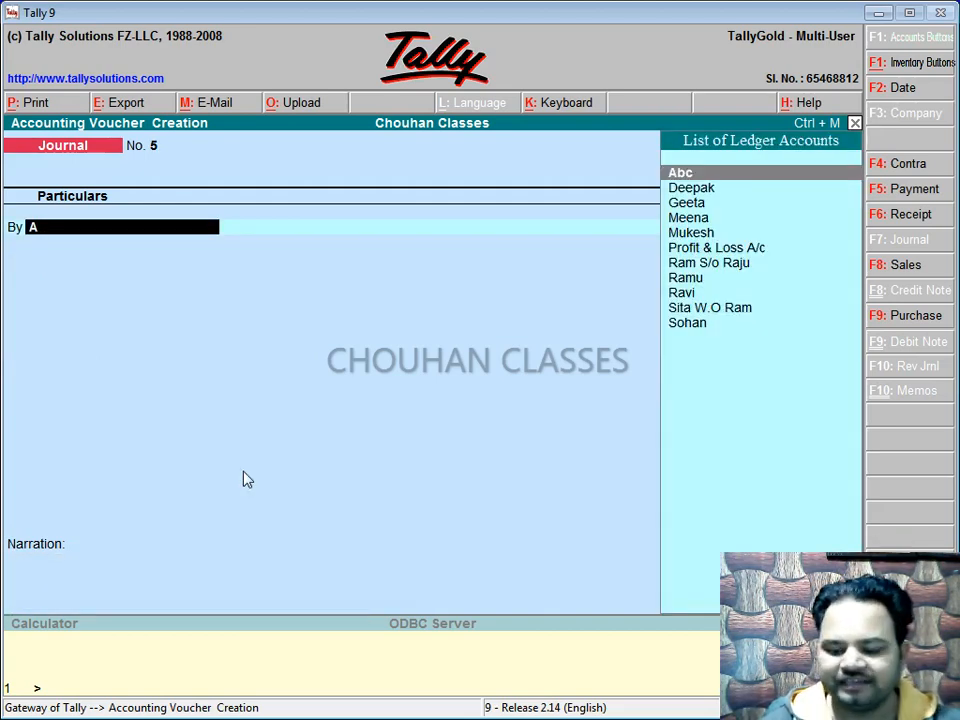
pyautogui.press('Return')
pyautogui.write('1000')
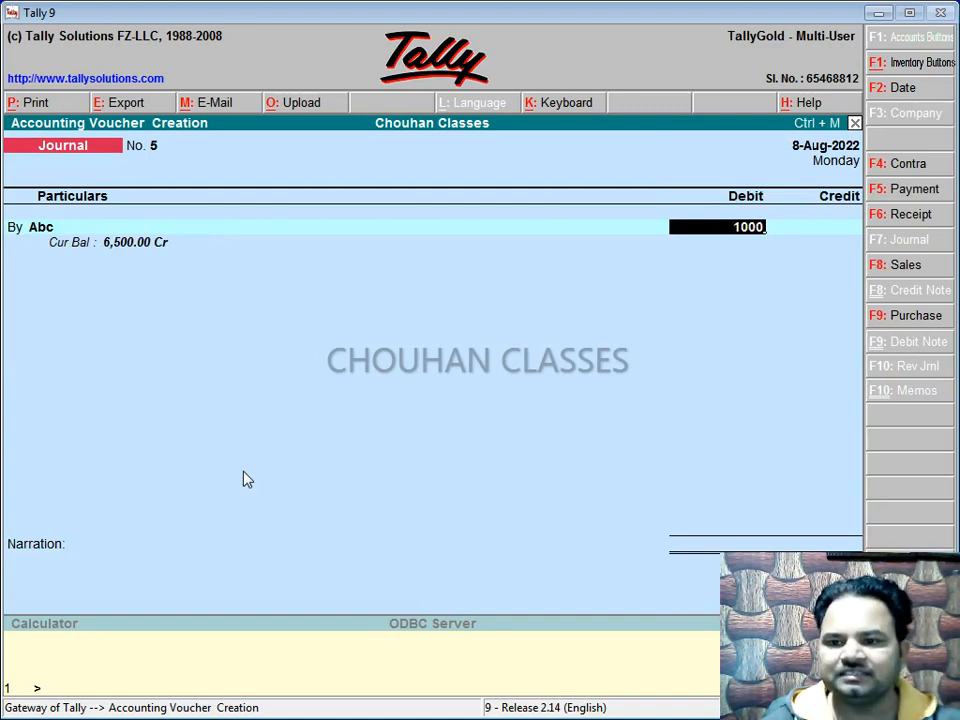
pyautogui.press('Return')
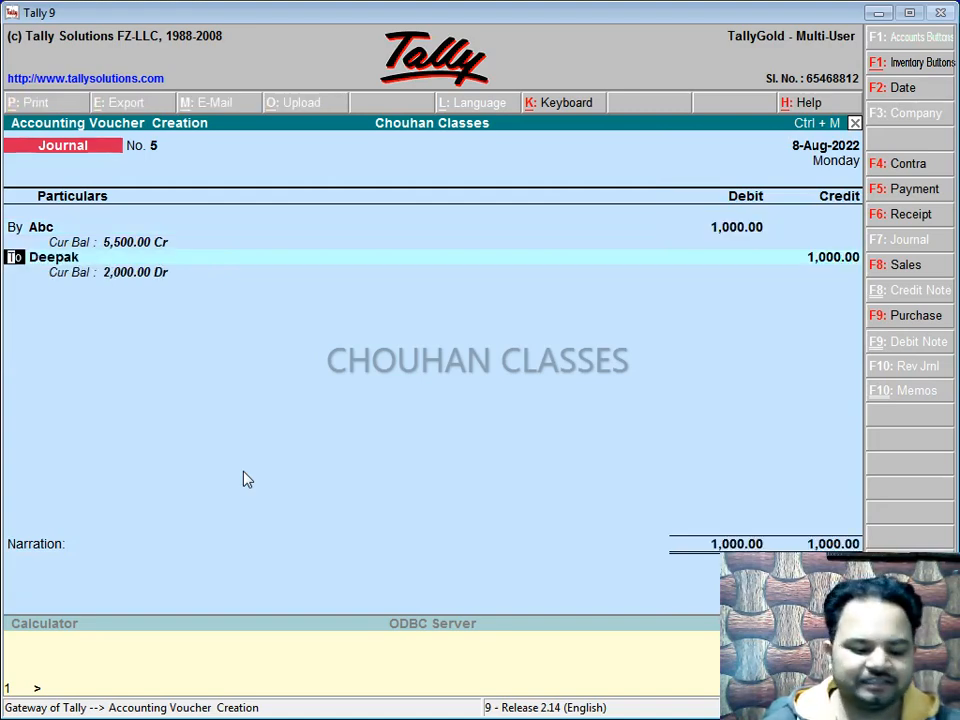
# Change the credited account to the third ledger beginning with R, crediting it with 1,000
pyautogui.press('Return')
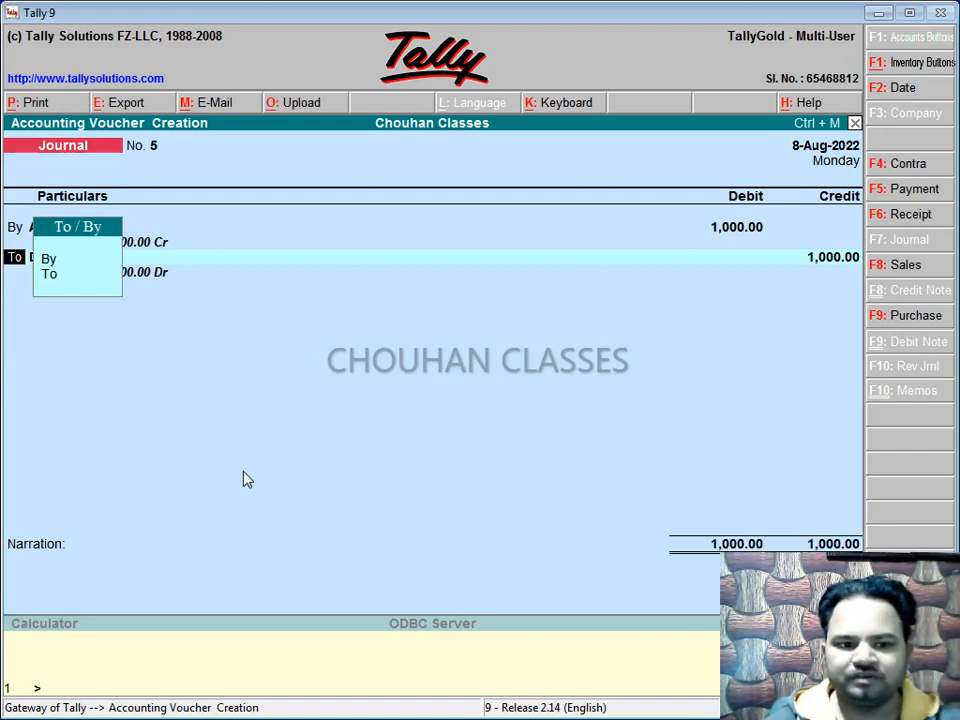
pyautogui.press('Return')
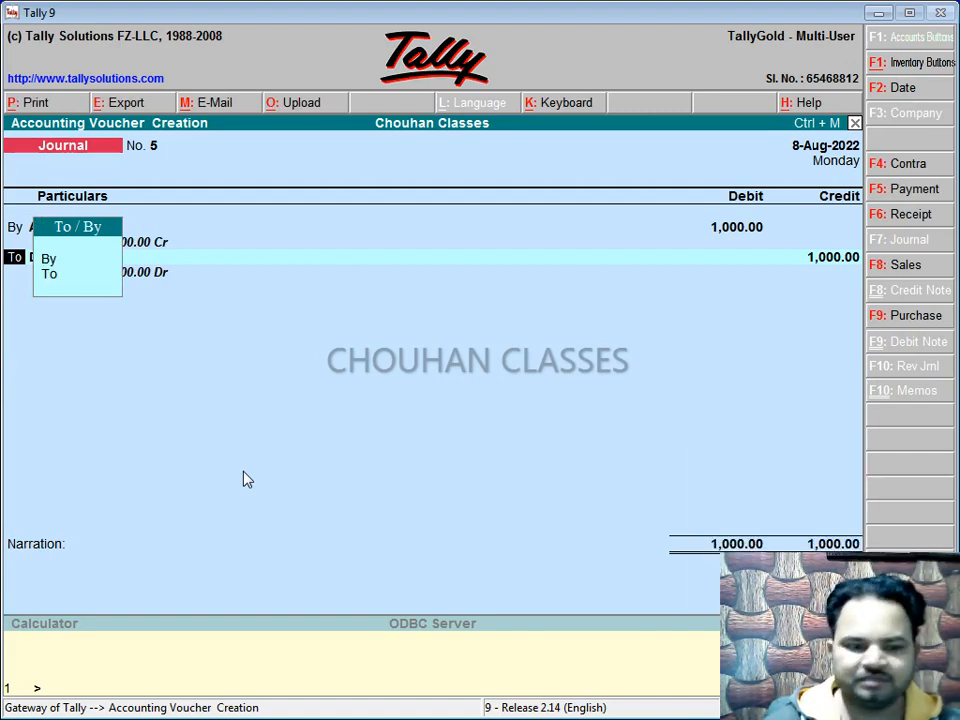
pyautogui.click(50, 275)
pyautogui.write('R')
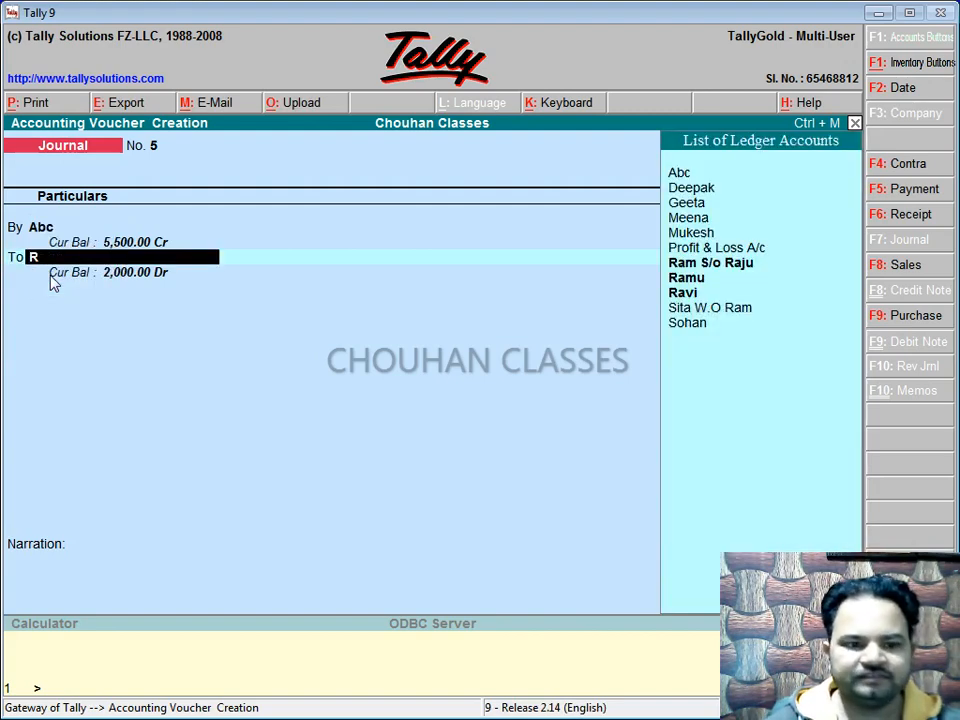
pyautogui.press('Down')
pyautogui.press('Down')
pyautogui.press('Return')
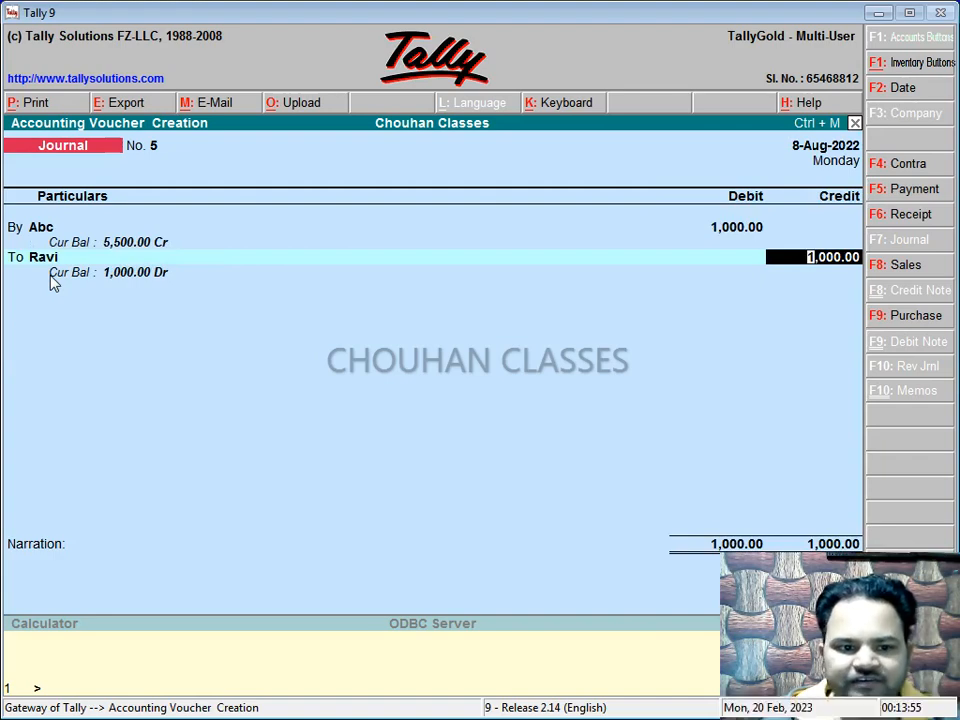
pyautogui.press('Return')
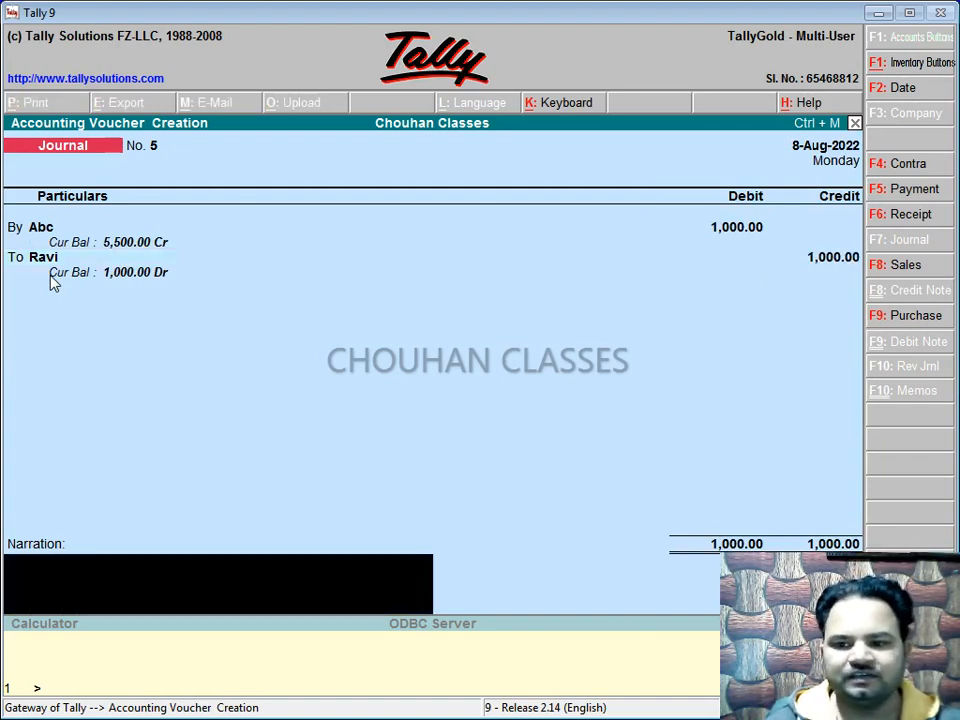
# Set the voucher date to 8-9-2022 and save the fifth journal voucher without a narration
pyautogui.press('F2')
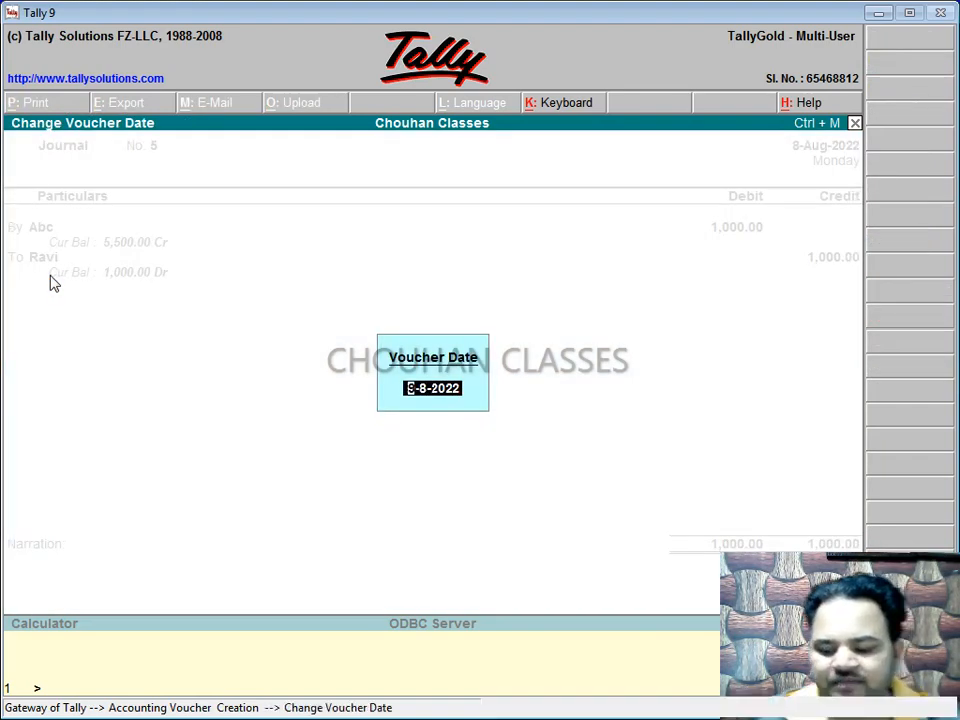
pyautogui.write('8-9')
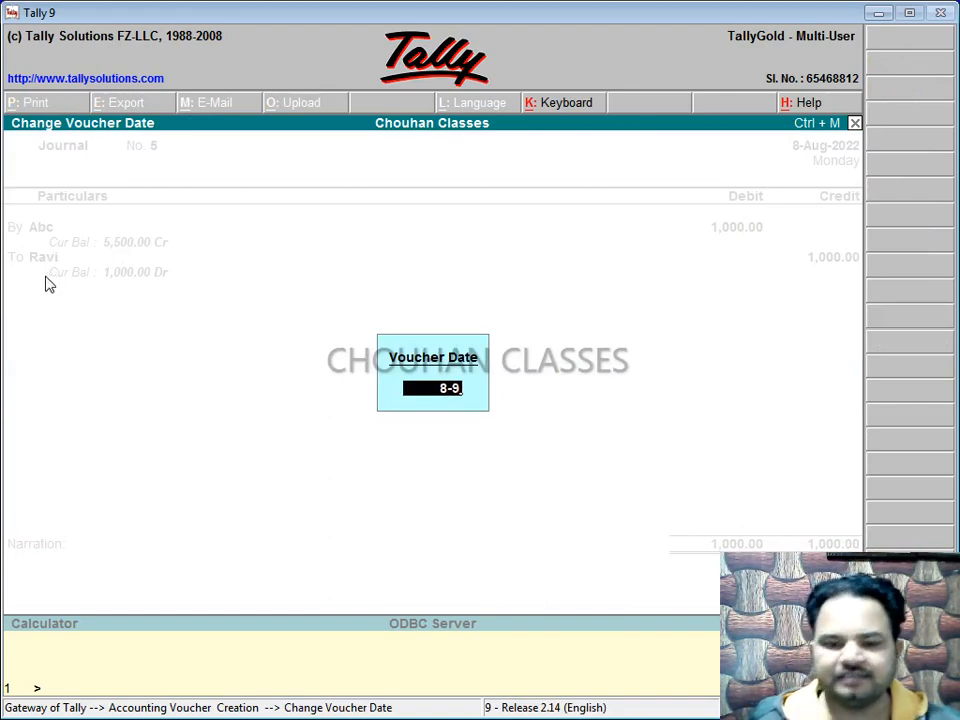
pyautogui.write('-22')
pyautogui.press('Return')
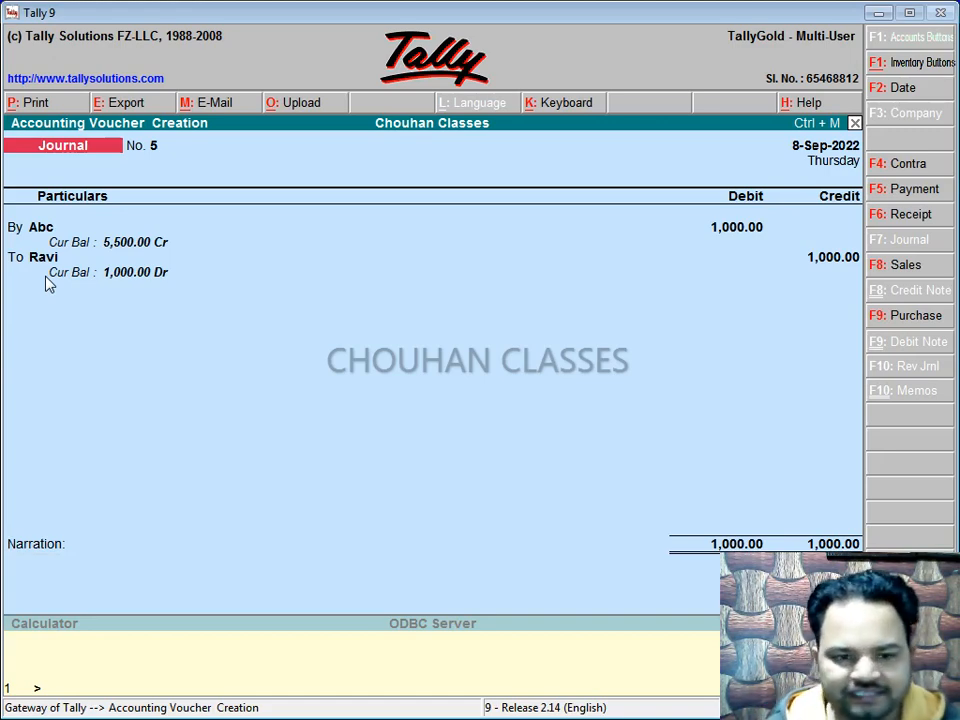
pyautogui.press('Return')
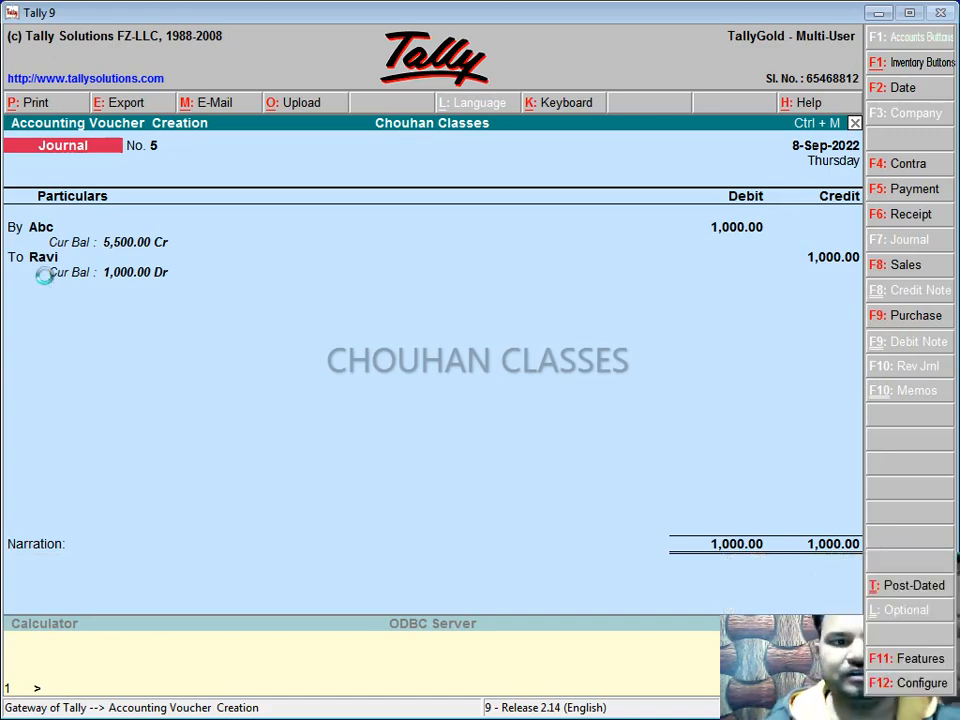
# Leave voucher entry and bring up the ledger selection list in the Account Books reports
pyautogui.press('Escape')
pyautogui.press('Return')
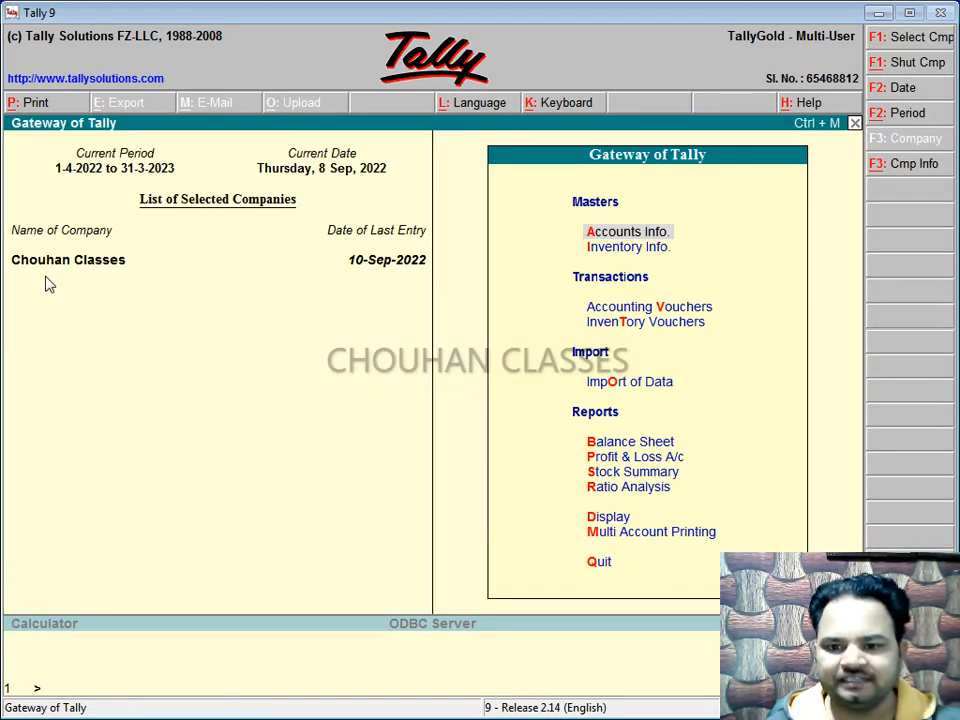
pyautogui.press('Down')
pyautogui.press('Down')
pyautogui.press('Down')
pyautogui.press('Down')
pyautogui.press('Down')
pyautogui.press('Down')
pyautogui.press('Down')
pyautogui.press('Down')
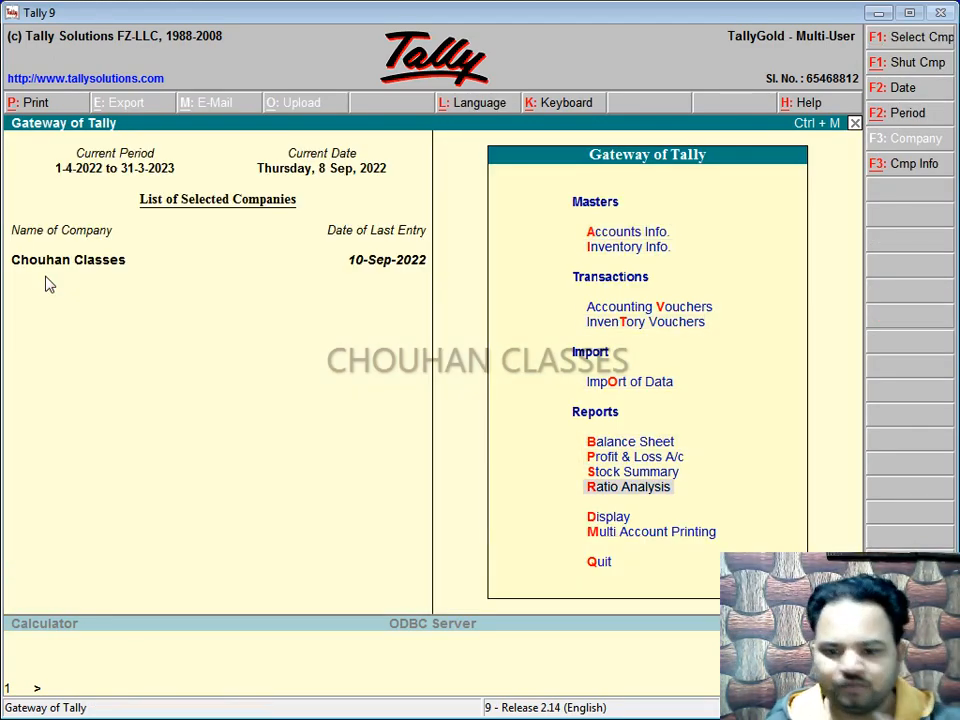
pyautogui.press('Down')
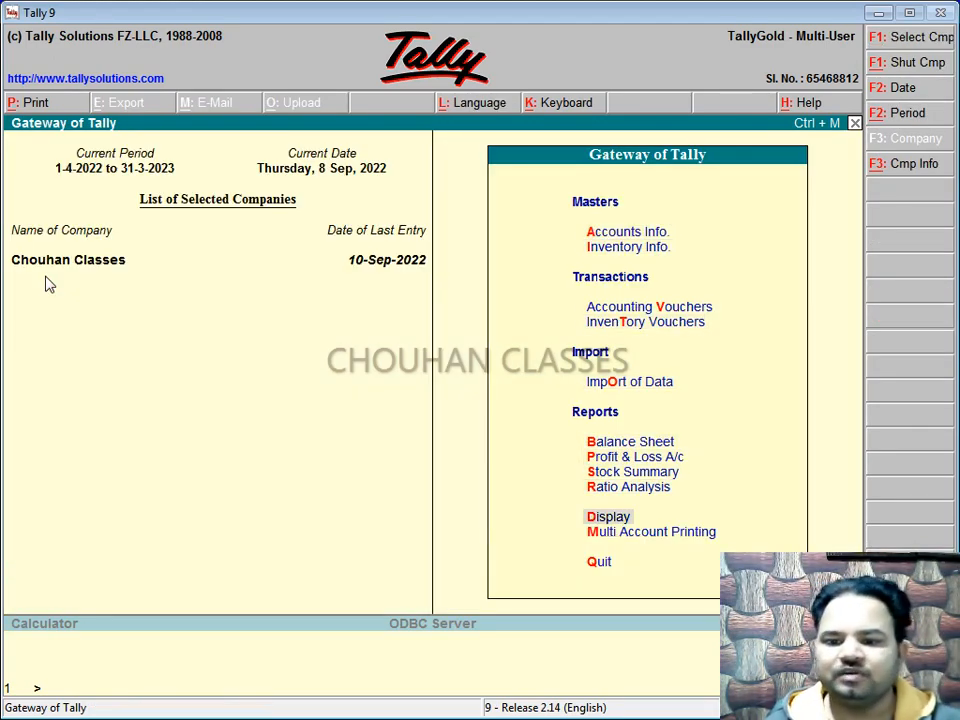
pyautogui.press('Return')
pyautogui.press('Down')
pyautogui.press('Down')
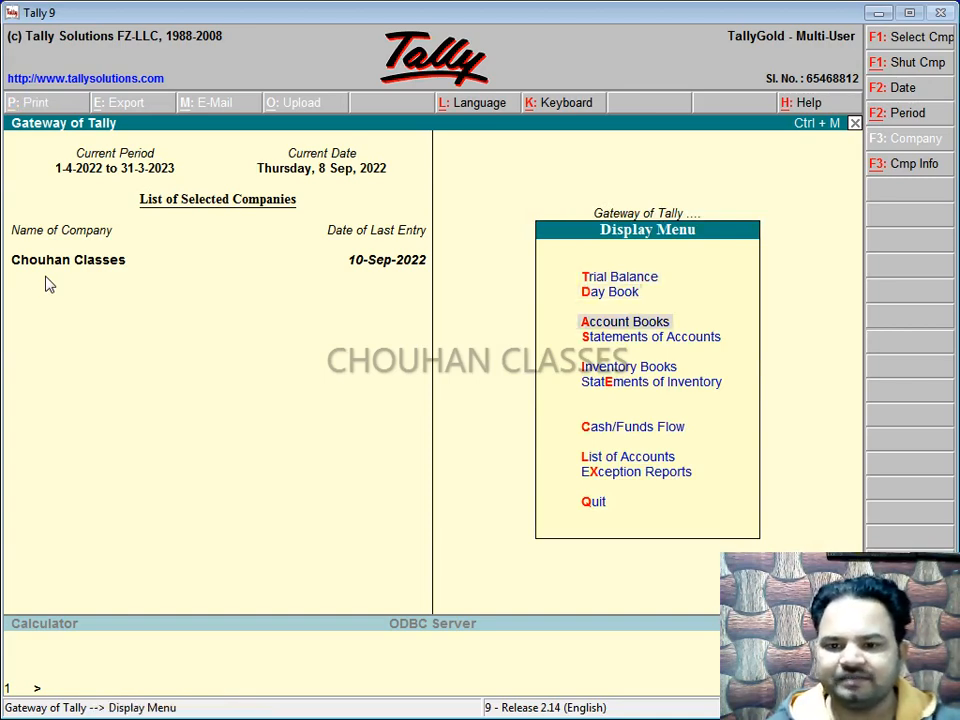
pyautogui.press('Return')
pyautogui.press('Down')
pyautogui.press('Return')
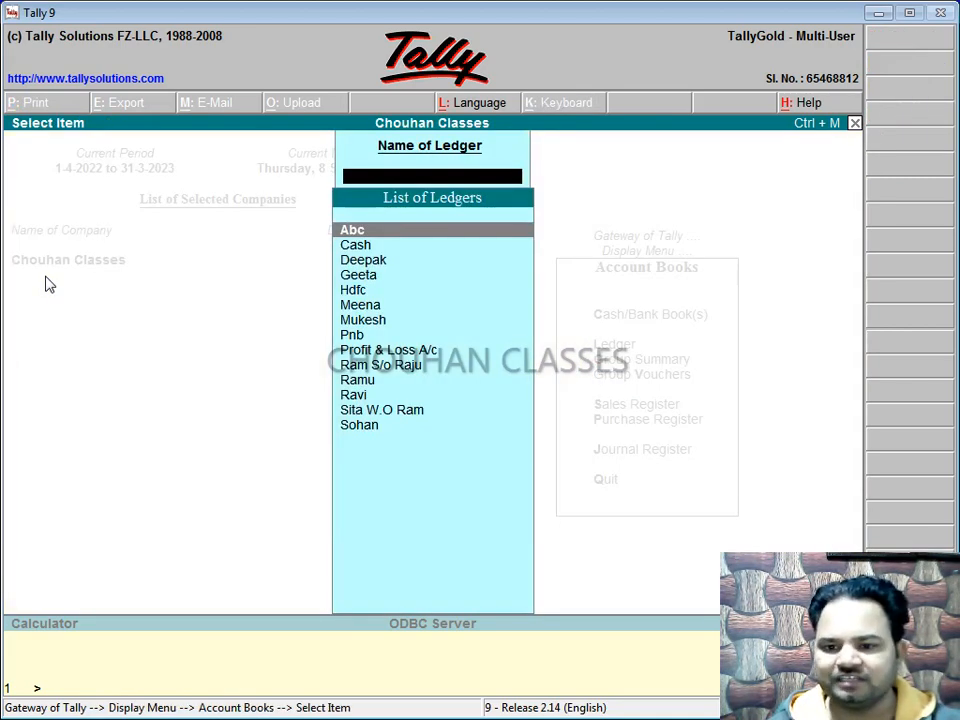
# Review all Abc ledger vouchers for the period from 1-4-2022 to 31-3-2023
pyautogui.press('Down')
pyautogui.press('Return')
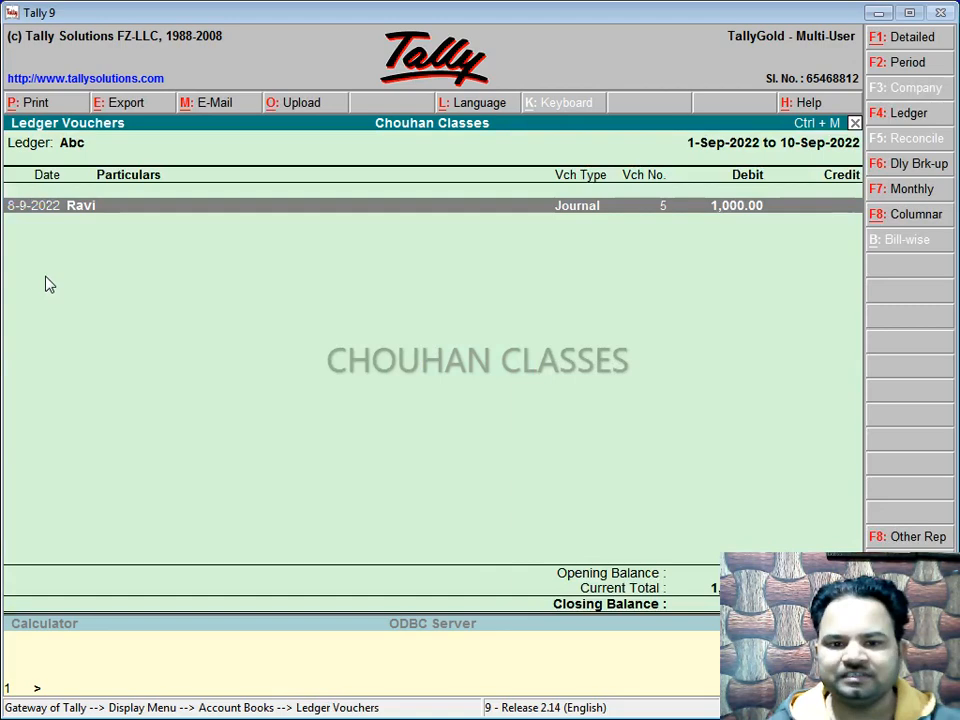
pyautogui.press('F2')
pyautogui.write('1-4-22')
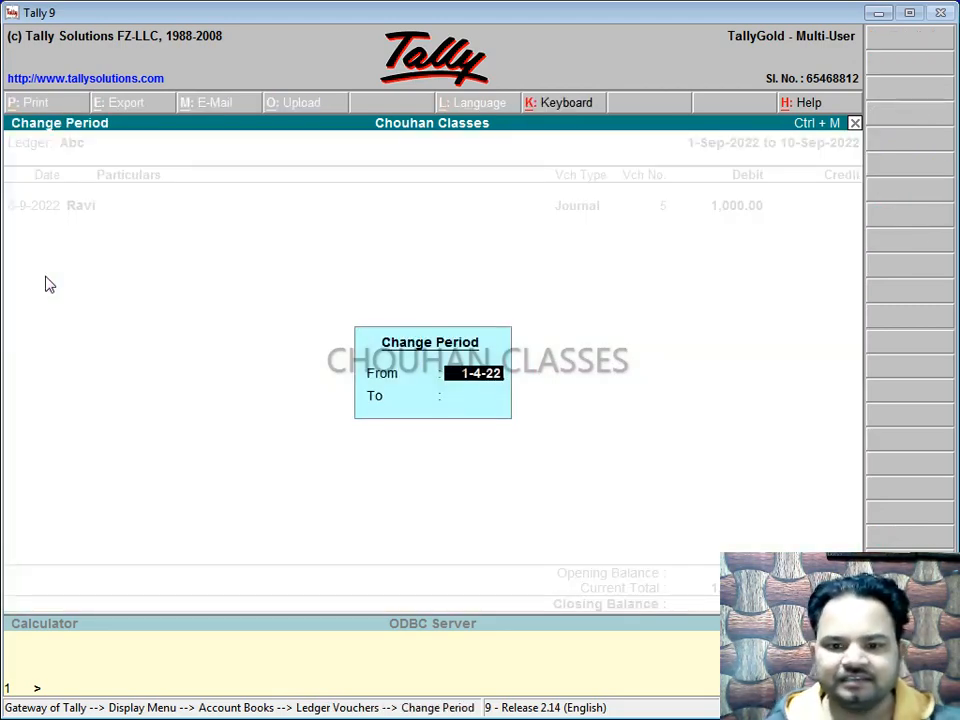
pyautogui.press('Return')
pyautogui.write('31-3-23')
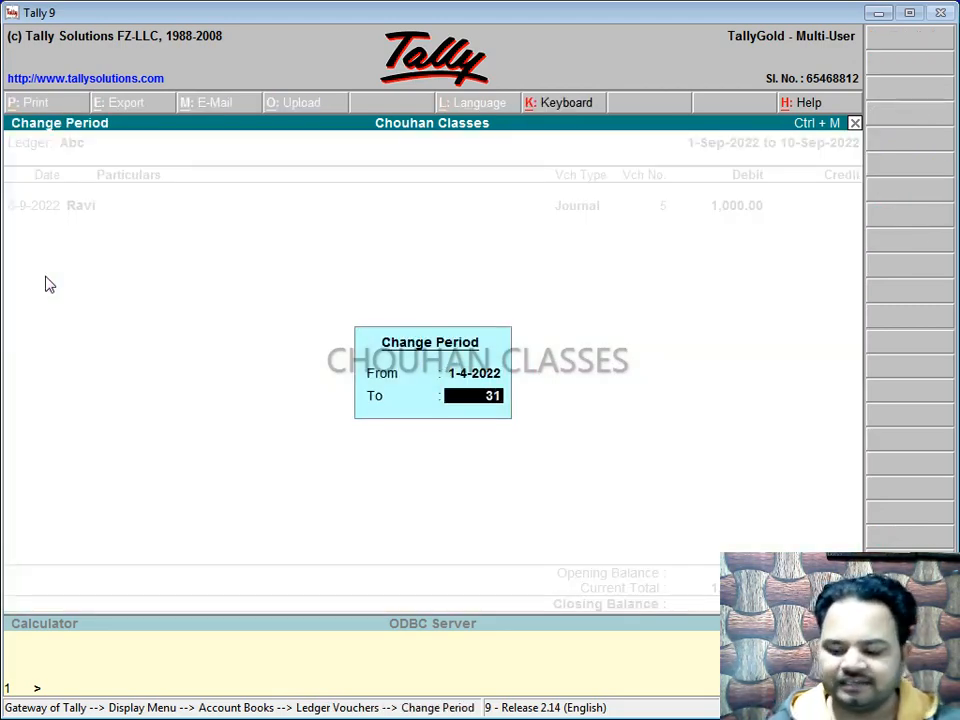
pyautogui.press('Return')
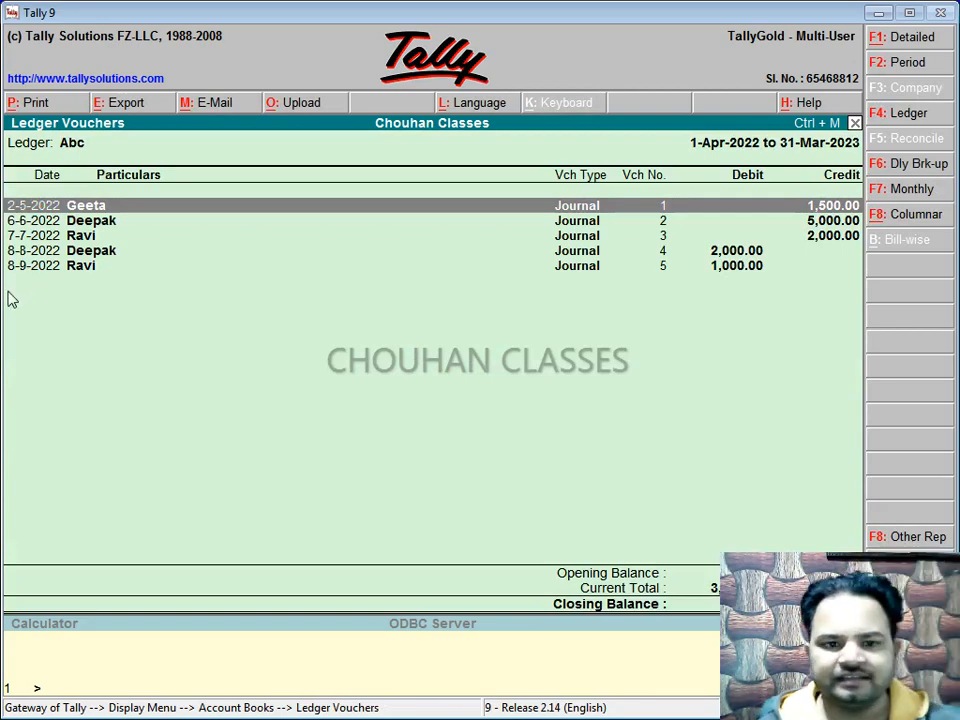
pyautogui.press('Down')
pyautogui.press('Up')
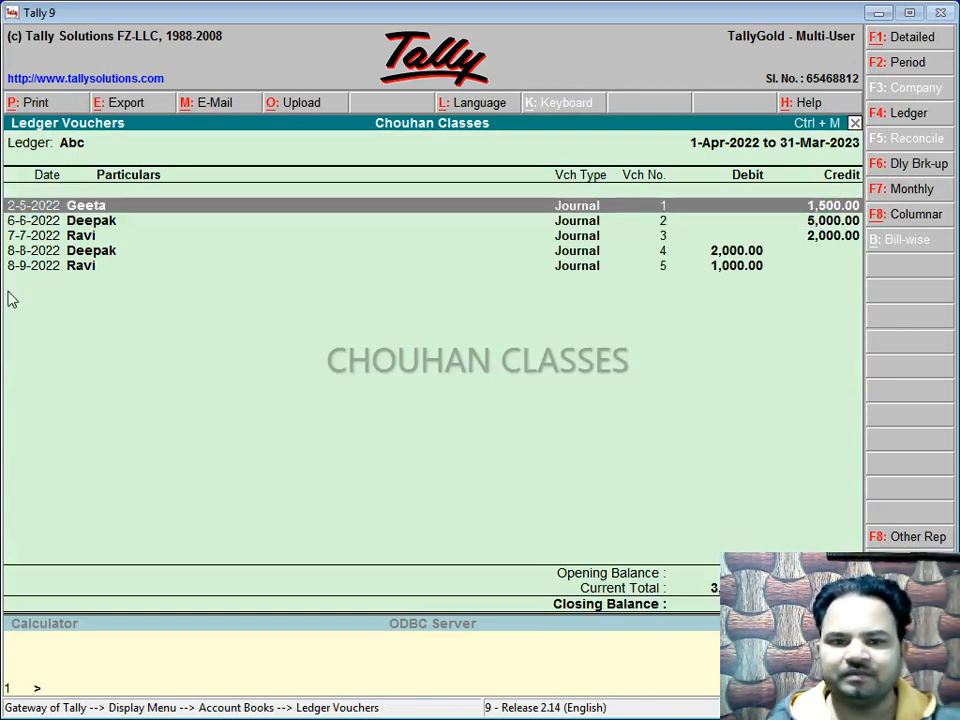
# Examine the journal entries listed for Abc, comparing the credit amounts of vouchers 1 to 3 with the debit amounts of vouchers 4 and 5
pyautogui.press('Down')
pyautogui.press('Down')
pyautogui.press('Down')
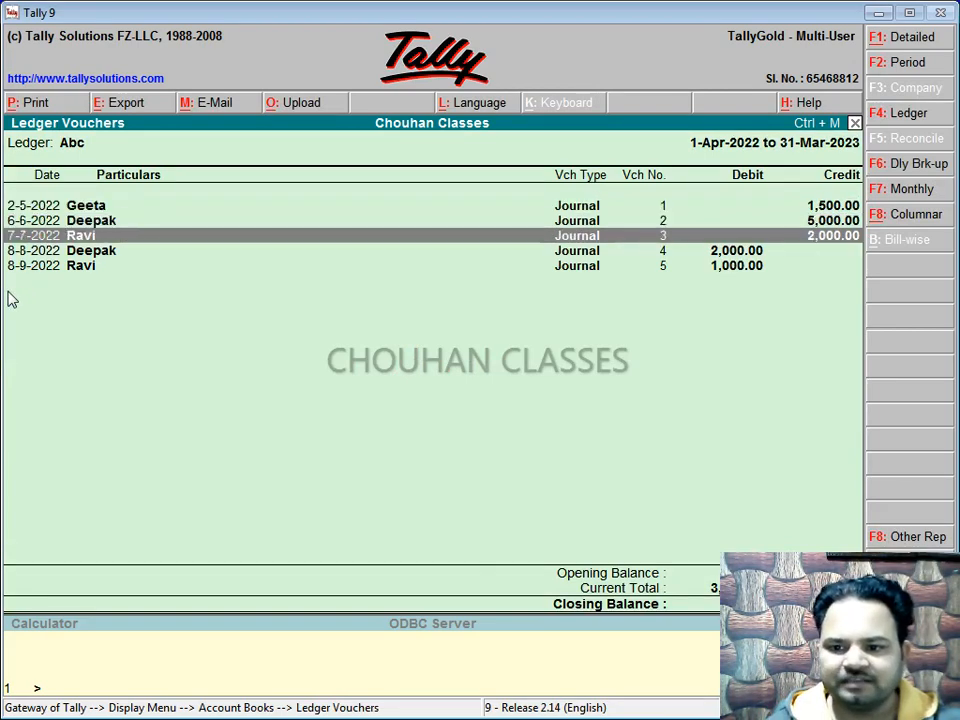
pyautogui.press('Up')
pyautogui.press('Up')
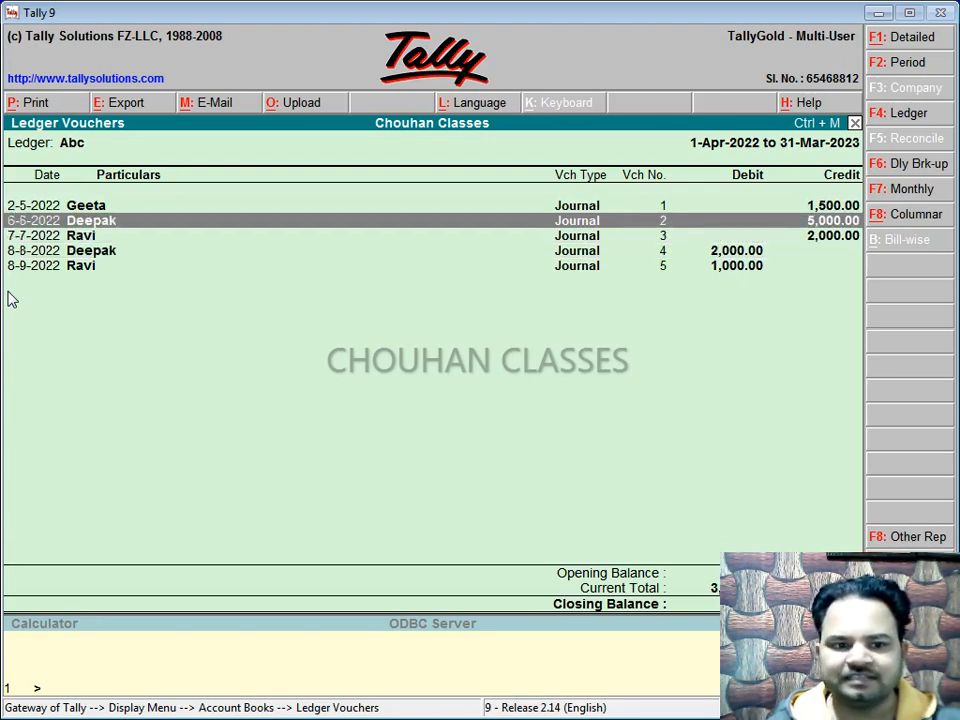
pyautogui.press('Down')
pyautogui.press('Down')
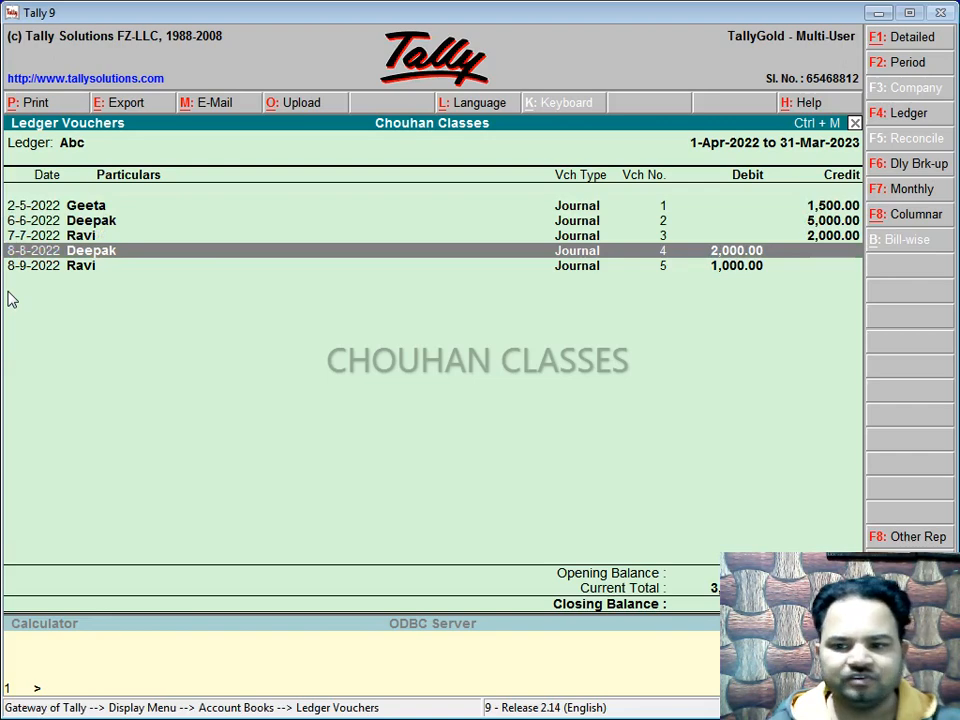
pyautogui.press('Up')
pyautogui.press('Up')
pyautogui.press('Up')
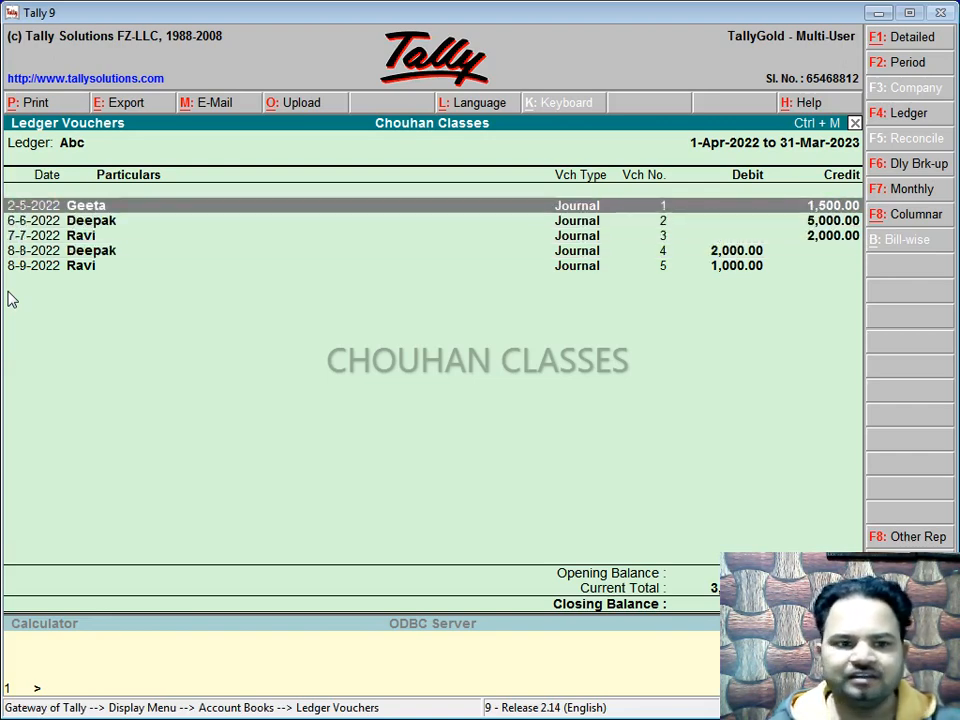
pyautogui.press('Down')
pyautogui.press('Down')
pyautogui.press('Down')
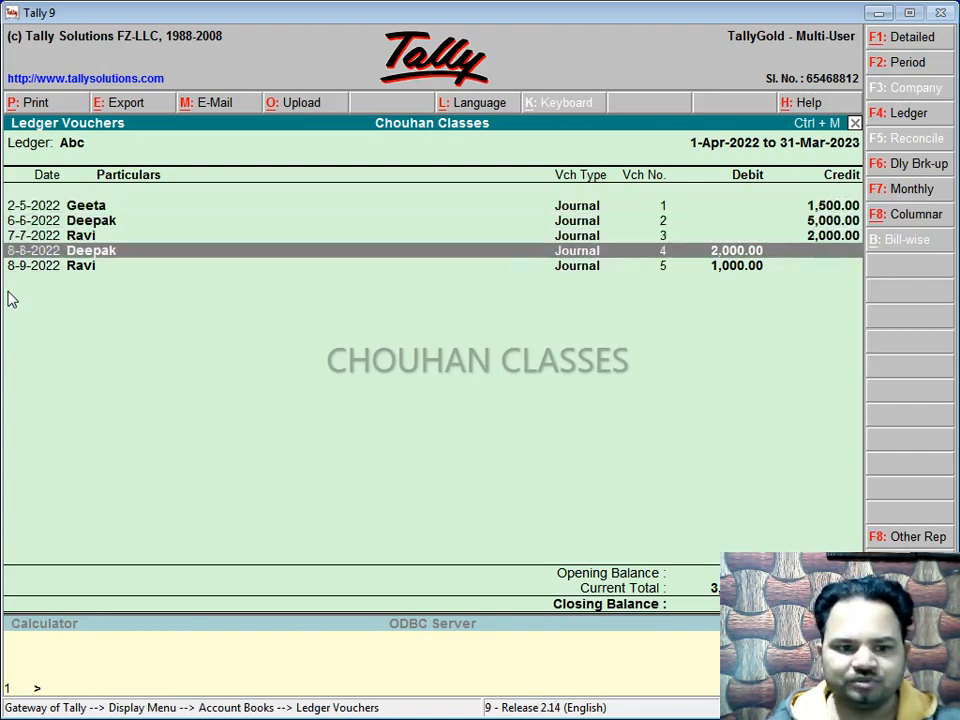
pyautogui.press('Up')
pyautogui.press('Down')
pyautogui.press('Down')
pyautogui.press('Up')
pyautogui.press('Down')
pyautogui.press('Up')
pyautogui.press('Down')
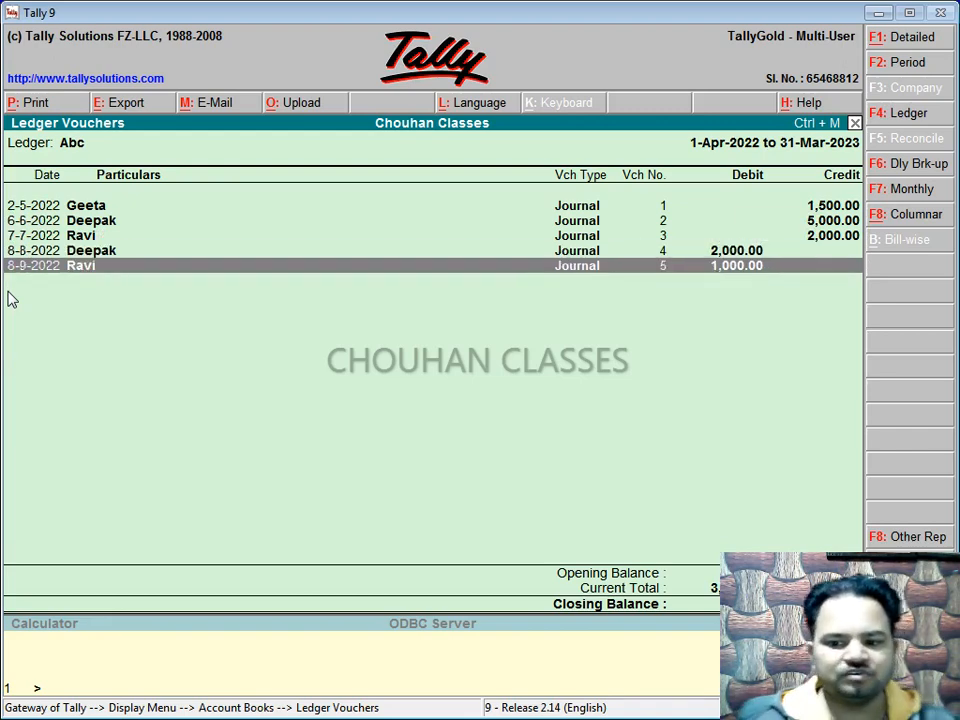